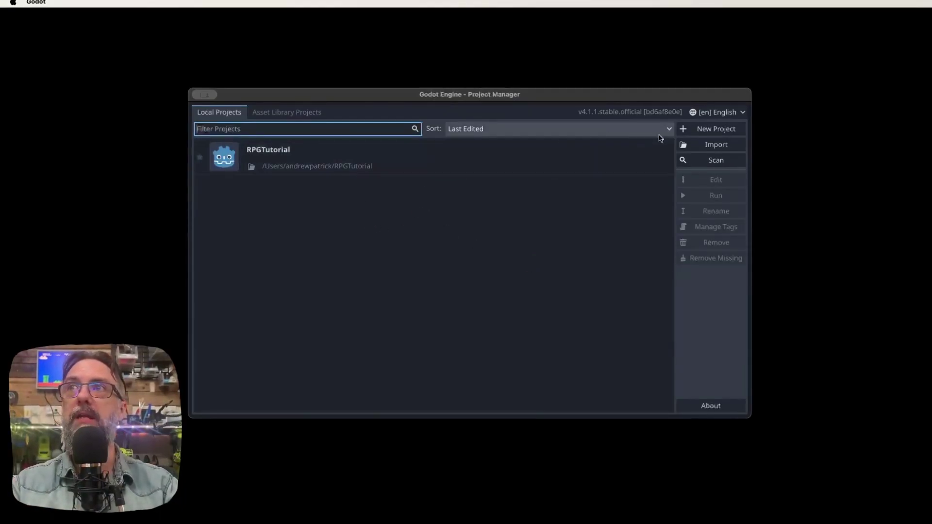
# Step: Create a new project named 'Platformer Tutorial' in its own folder and open it for editing
pyautogui.click(688, 129)
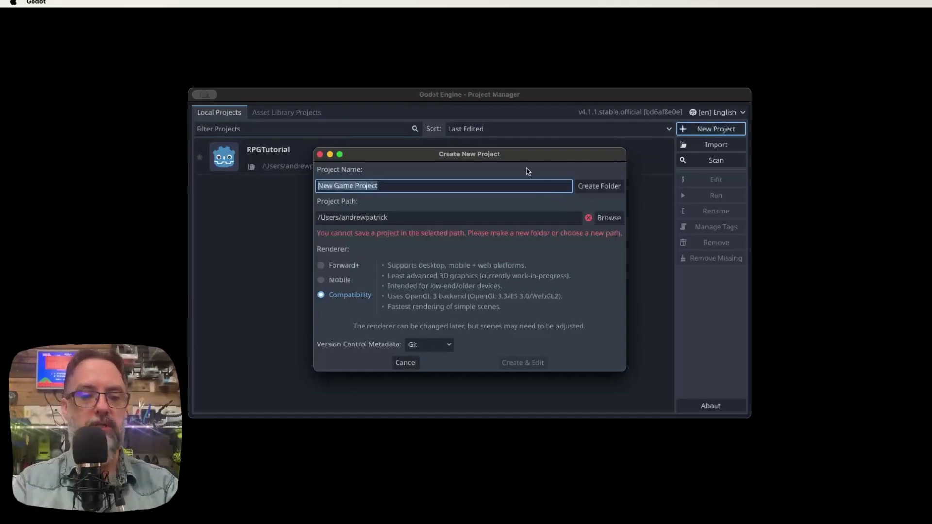
pyautogui.write('Pl')
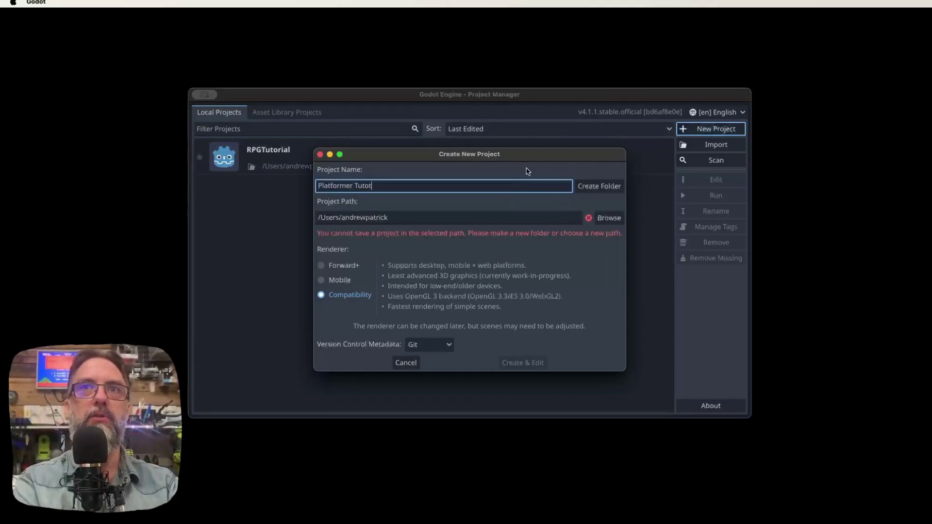
pyautogui.write('atformer Tutoiral')
pyautogui.press('BackSpace')
pyautogui.press('BackSpace')
pyautogui.press('BackSpace')
pyautogui.press('BackSpace')
pyautogui.write('rial')
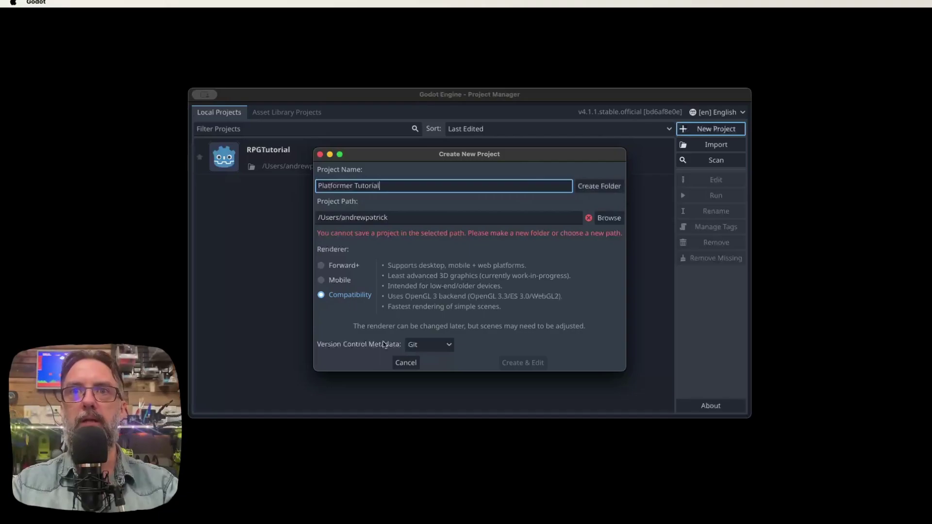
pyautogui.click(608, 186)
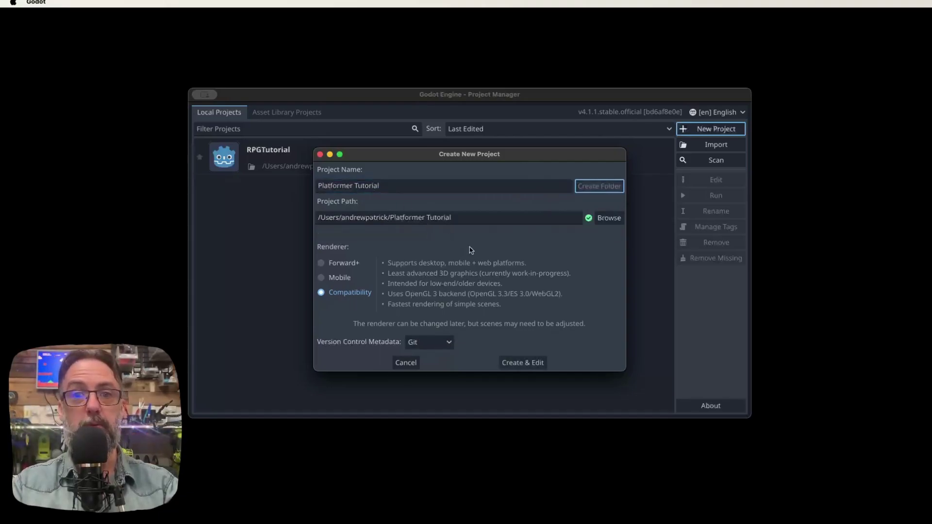
pyautogui.click(522, 367)
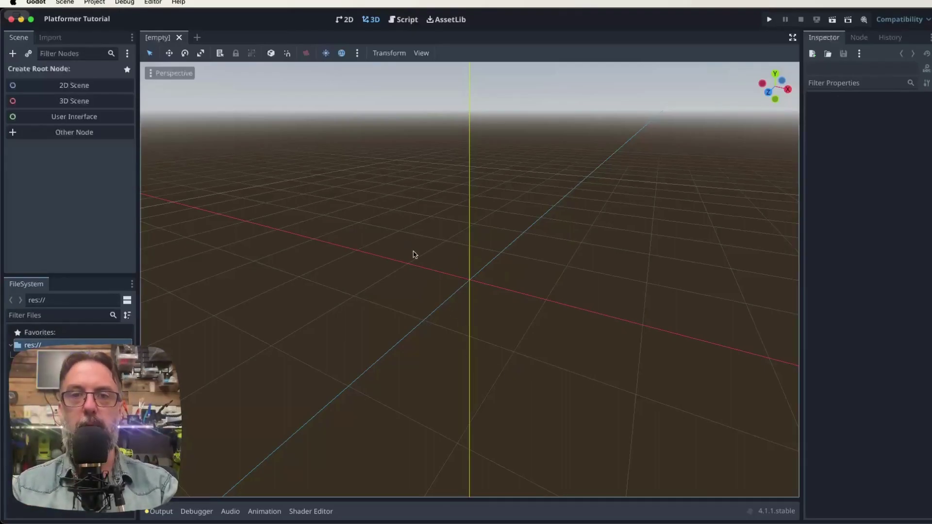
# Step: Switch the editor from the 3D viewport to the 2D workspace
pyautogui.click(343, 20)
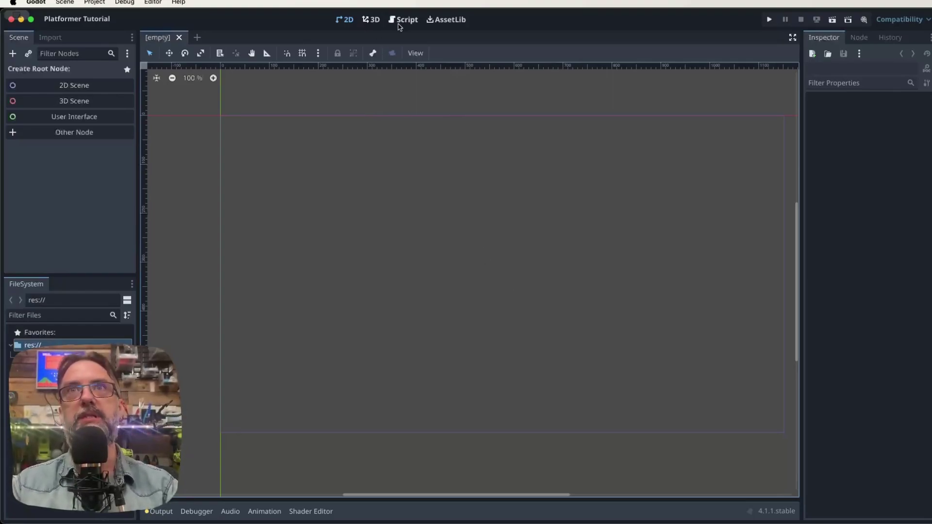
# Step: Show the Script workspace and the Node signals and groups panel in the right dock
pyautogui.click(402, 21)
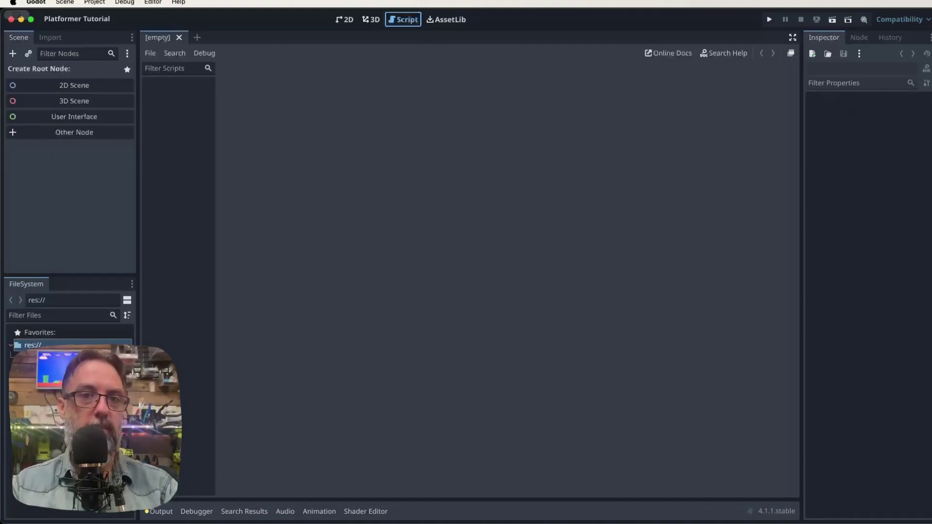
pyautogui.click(857, 41)
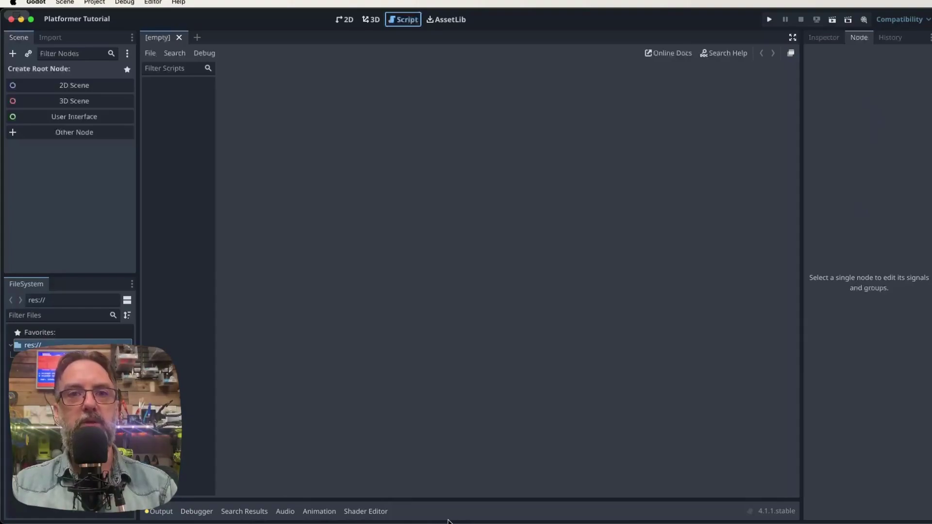
# Step: Open the Animation panel in the bottom bar
pyautogui.click(327, 513)
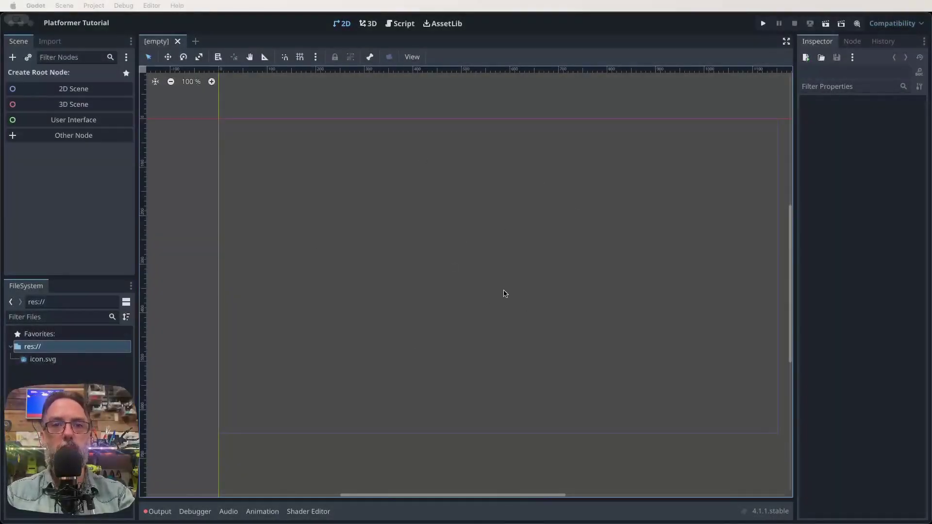
# Step: Create a Node2D scene root and rename it 'world'
pyautogui.click(65, 91)
pyautogui.click(66, 91)
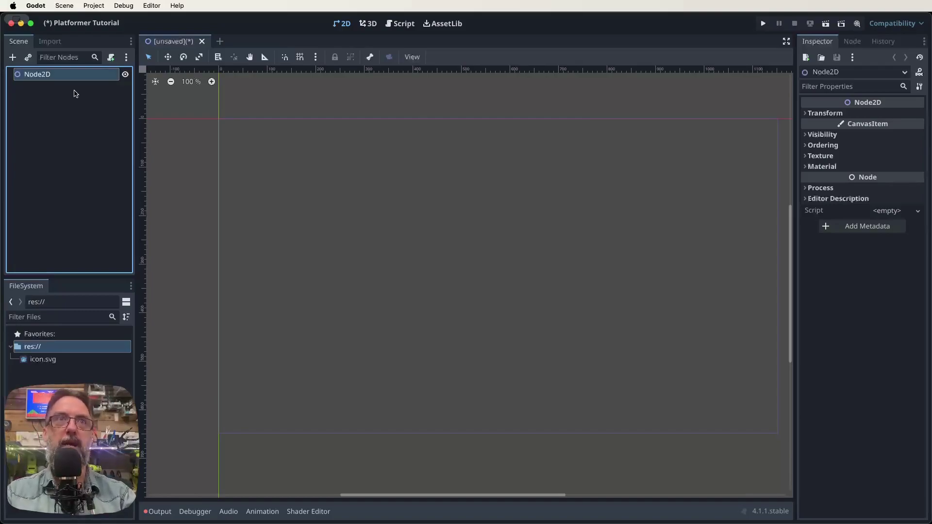
pyautogui.doubleClick(49, 77)
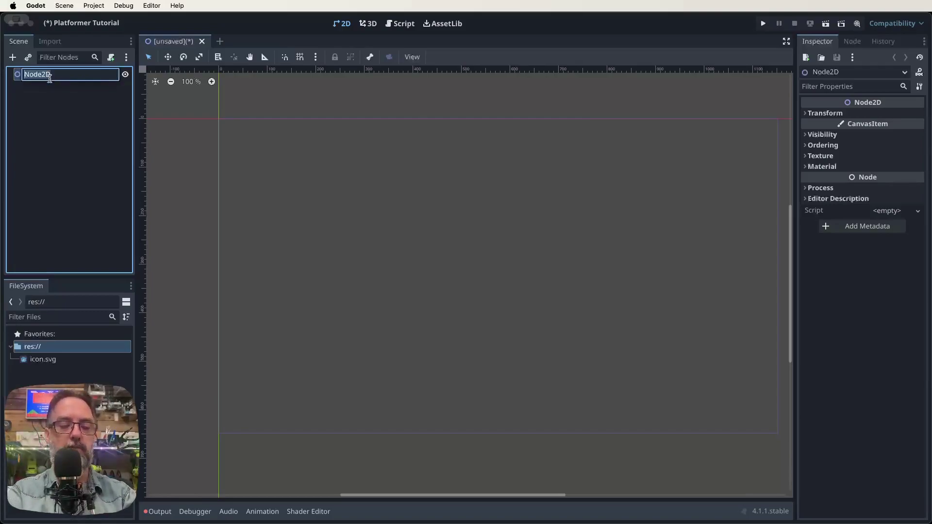
pyautogui.write('world')
pyautogui.press('Return')
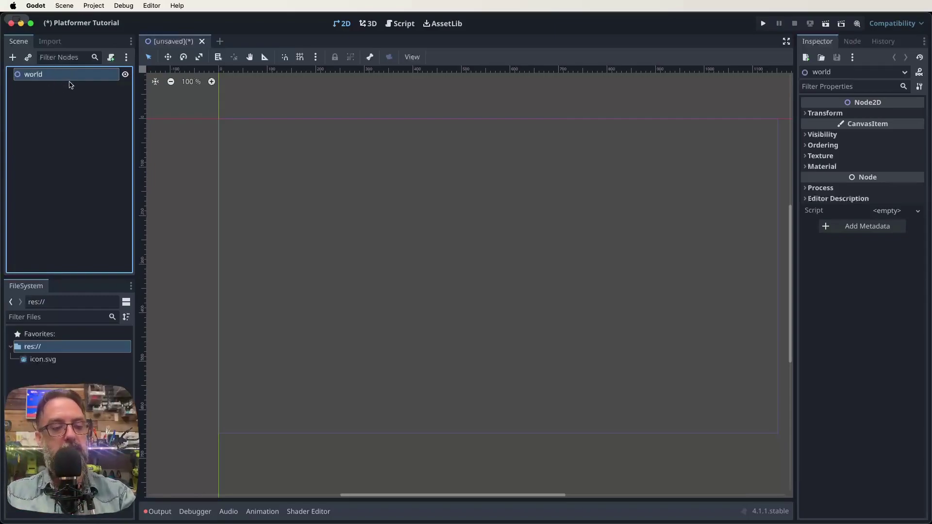
# Step: Save the scene as world.tscn
pyautogui.press('super+s')
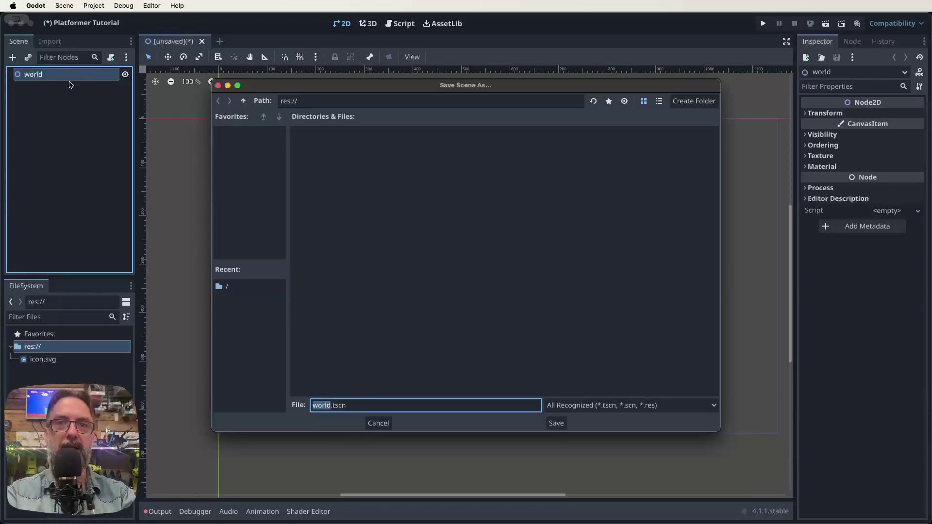
pyautogui.press('Return')
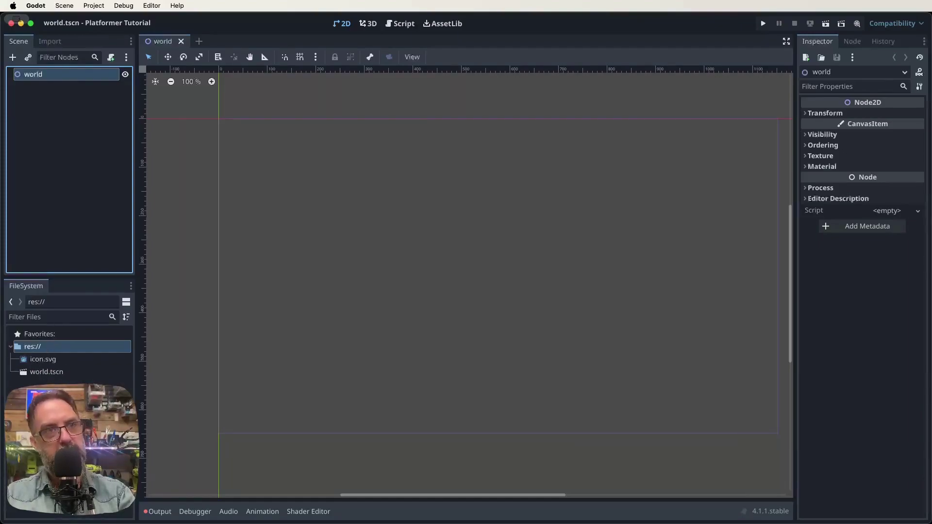
# Step: Import block.png and brick.png into the project, then select the world node
pyautogui.click(169, 418)
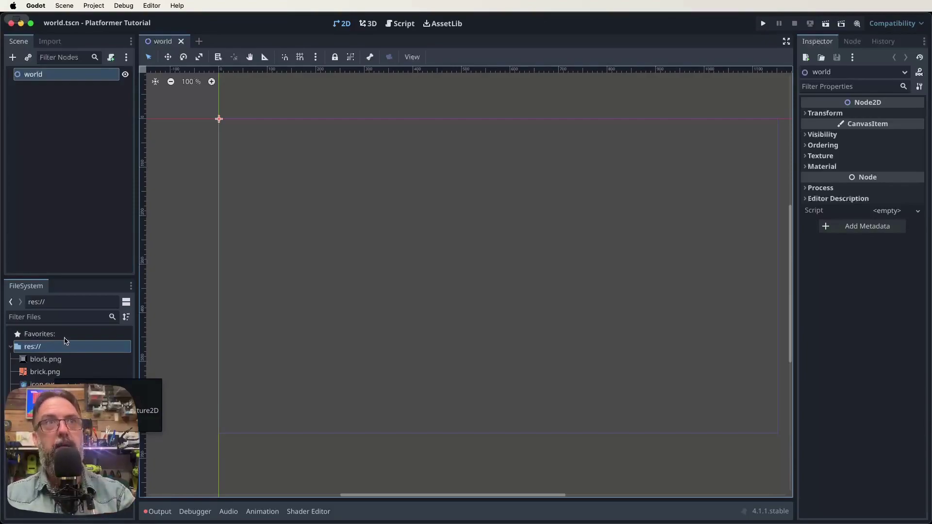
pyautogui.click(34, 75)
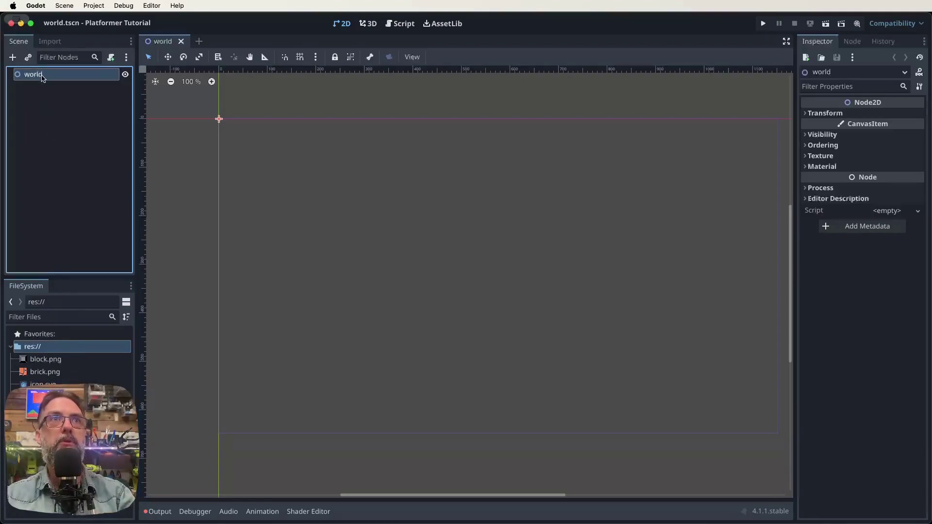
# Step: Add a TileMap child node under world, found by searching 'tile'
pyautogui.click(12, 58)
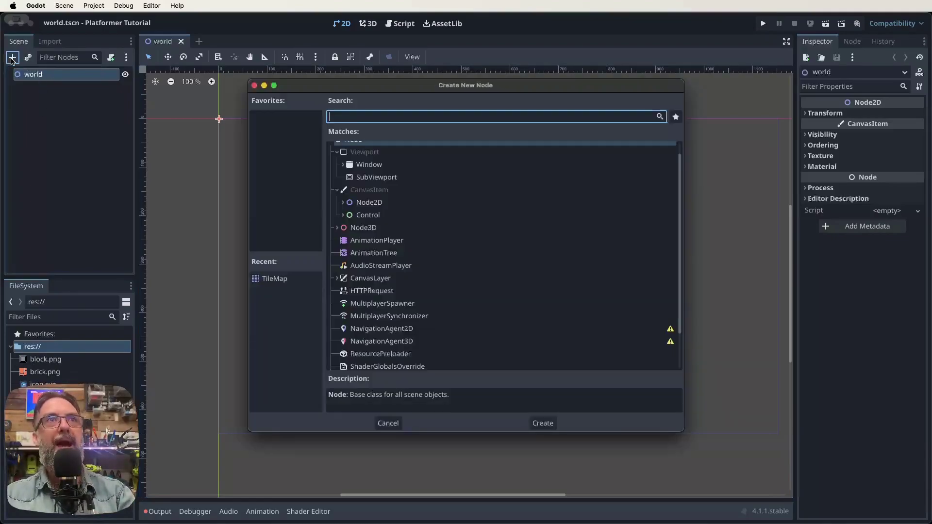
pyautogui.write('tile')
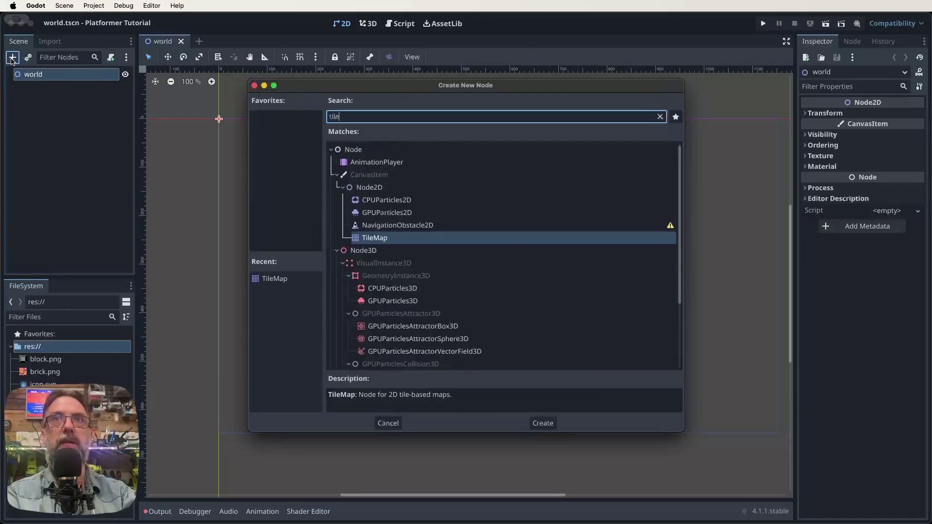
pyautogui.press('Return')
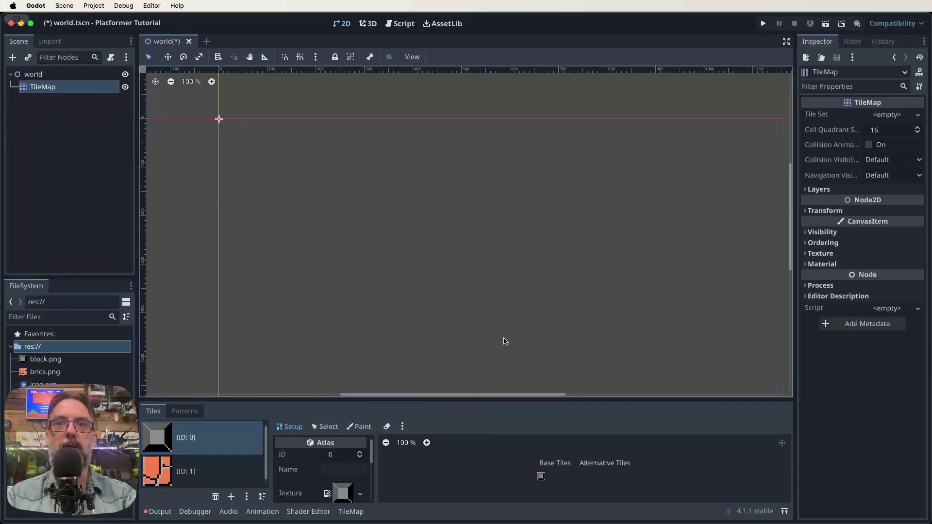
# Step: Assign a new empty TileSet to the TileMap node's Tile Set property
pyautogui.click(361, 516)
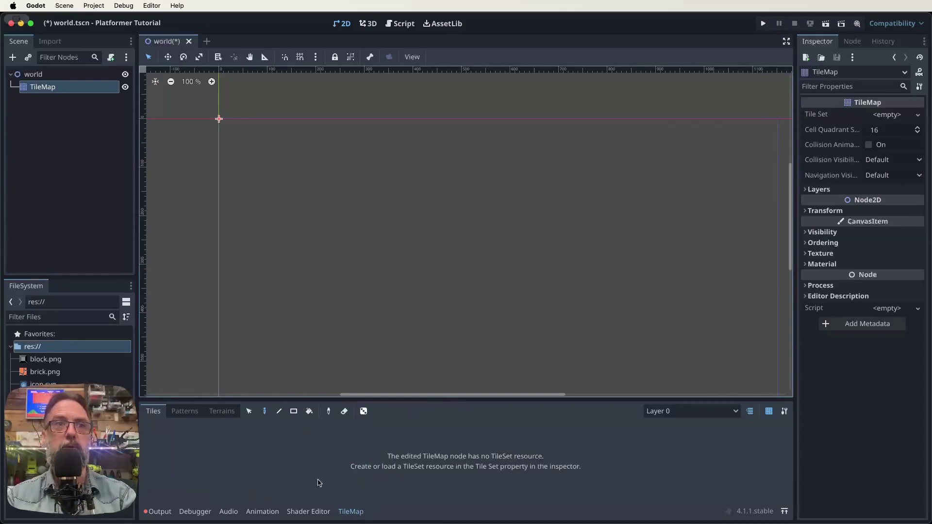
pyautogui.click(50, 89)
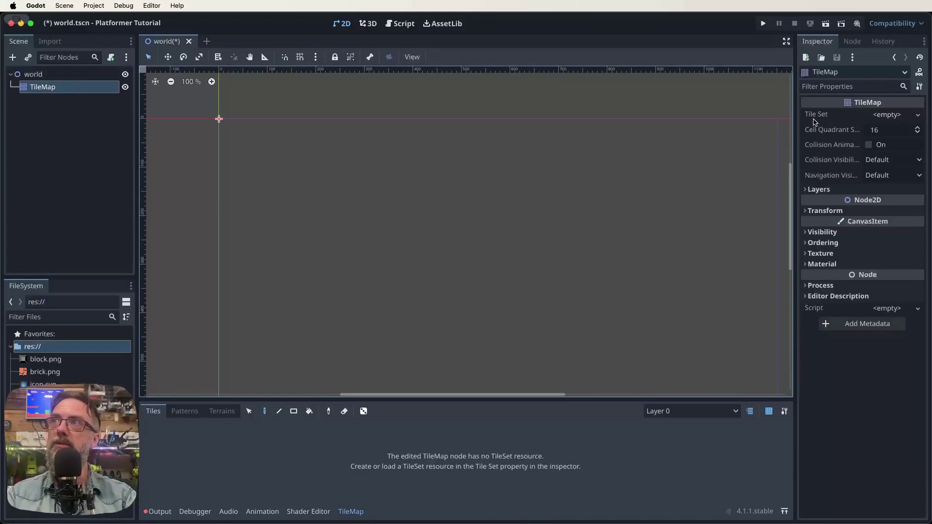
pyautogui.click(890, 117)
pyautogui.click(902, 127)
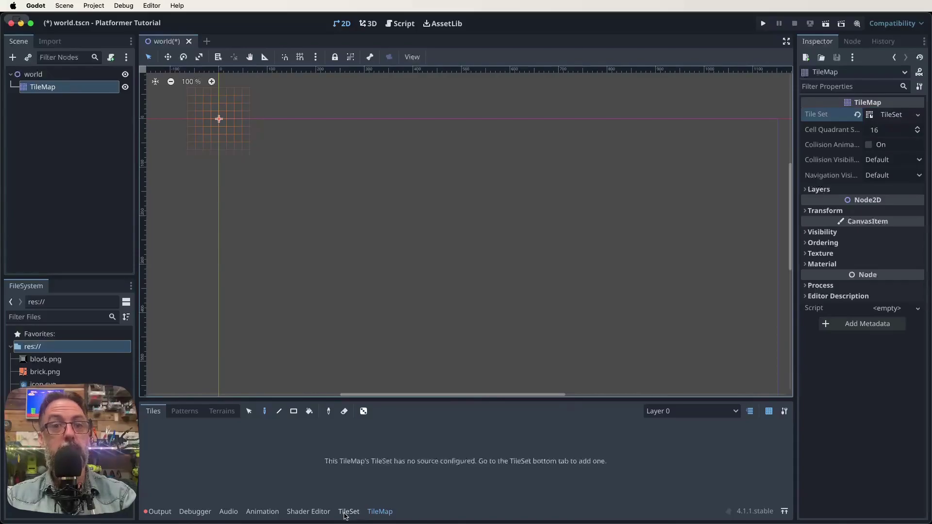
# Step: Add block.png and brick.png as TileSet atlas sources, auto-creating tiles for each
pyautogui.click(352, 513)
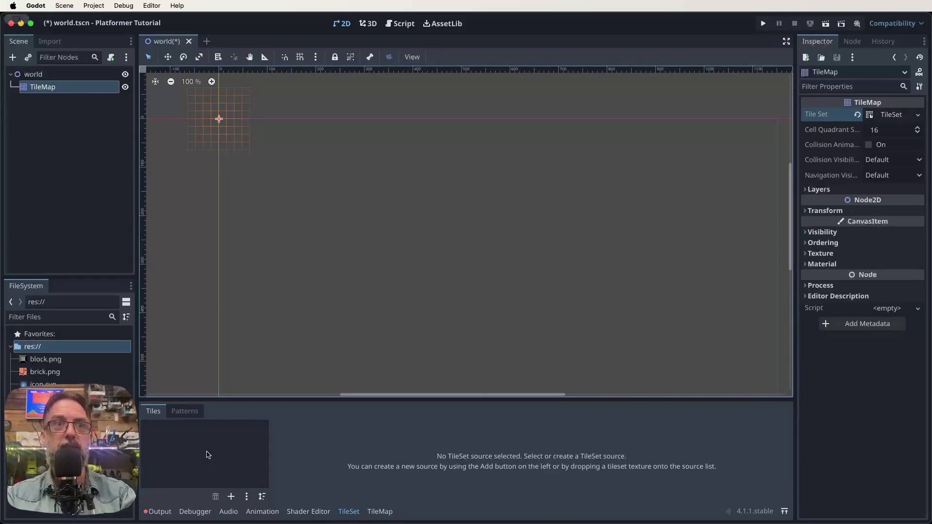
pyautogui.moveTo(45, 362); pyautogui.dragTo(197, 454)
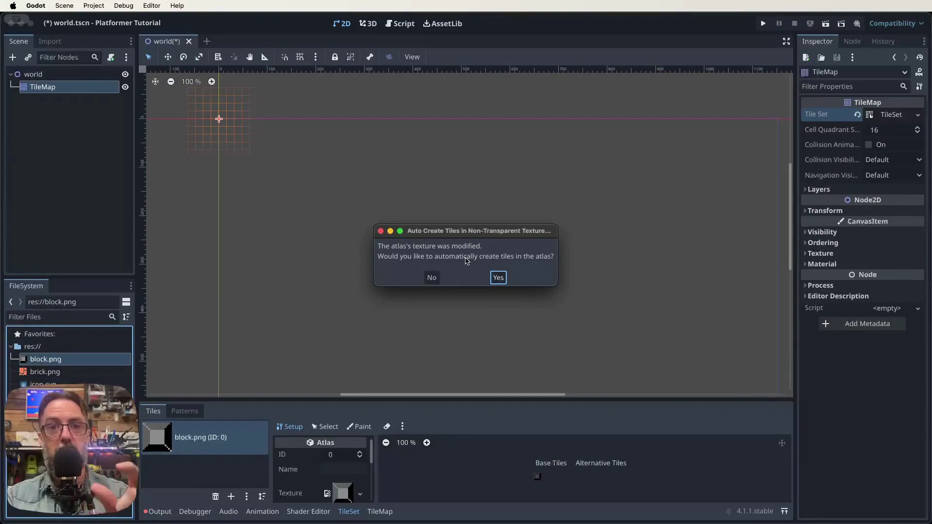
pyautogui.click(500, 279)
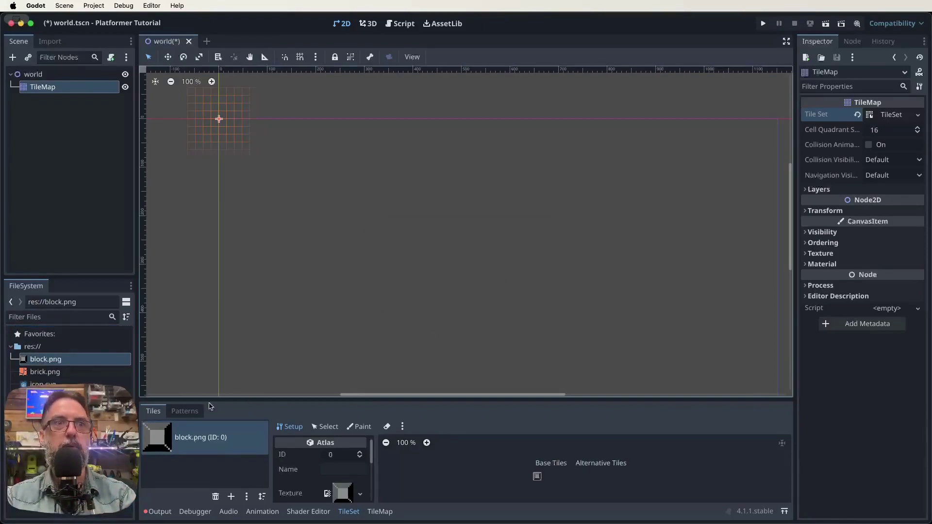
pyautogui.moveTo(52, 374); pyautogui.dragTo(204, 466)
pyautogui.click(499, 278)
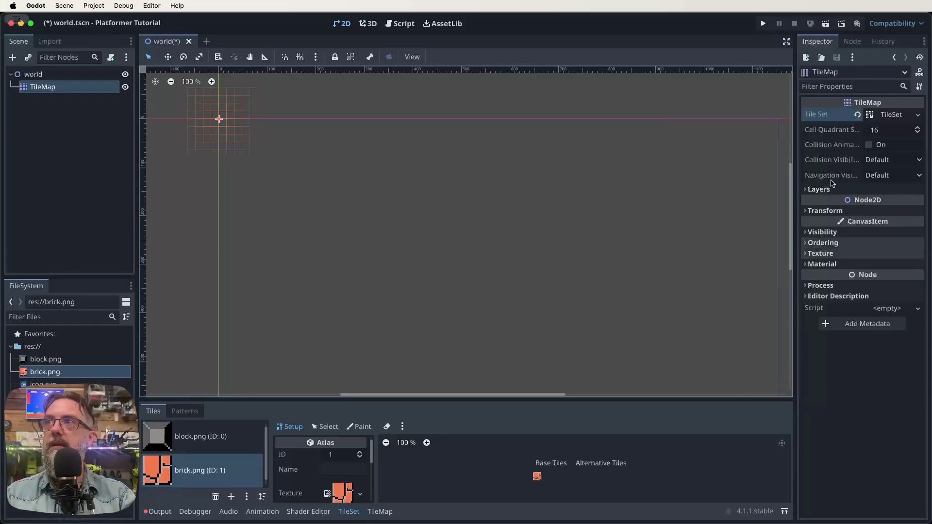
# Step: Add a physics layer to the TileMap's TileSet, using collision layer 1 and mask 1
pyautogui.click(886, 115)
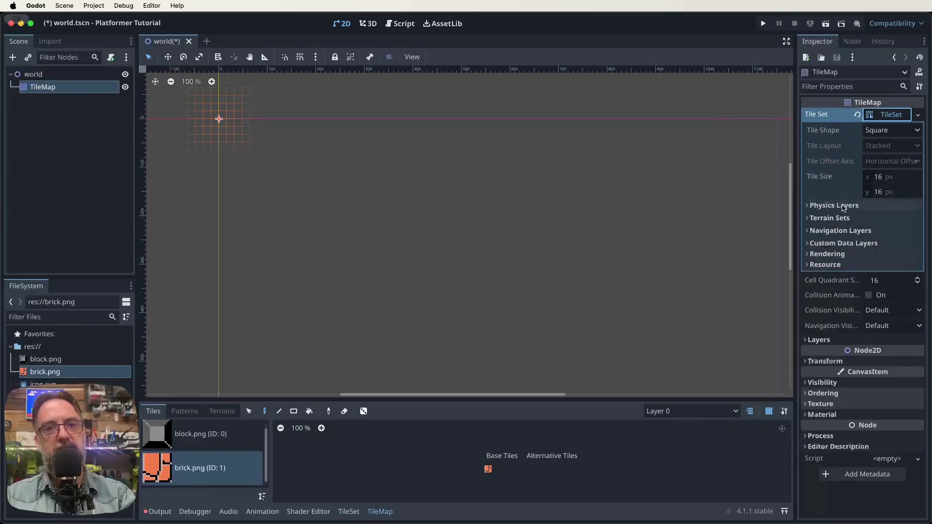
pyautogui.click(830, 206)
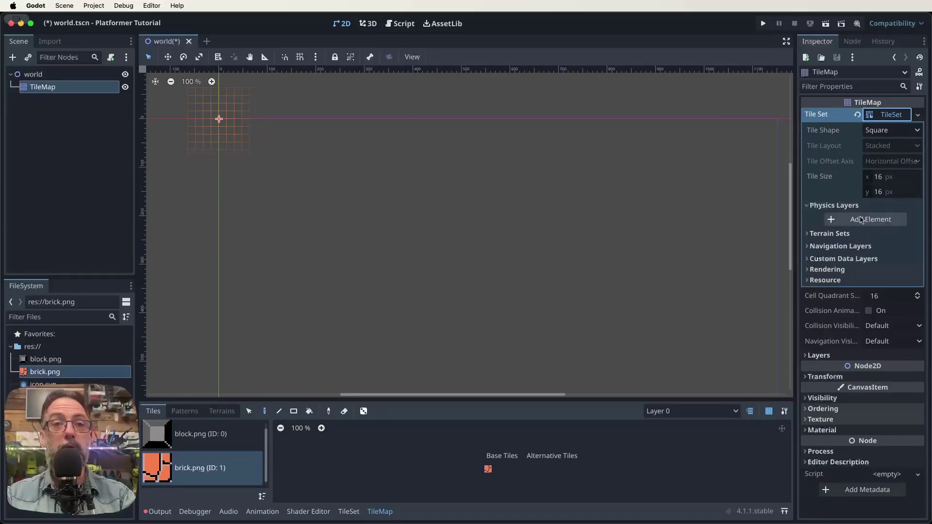
pyautogui.click(861, 221)
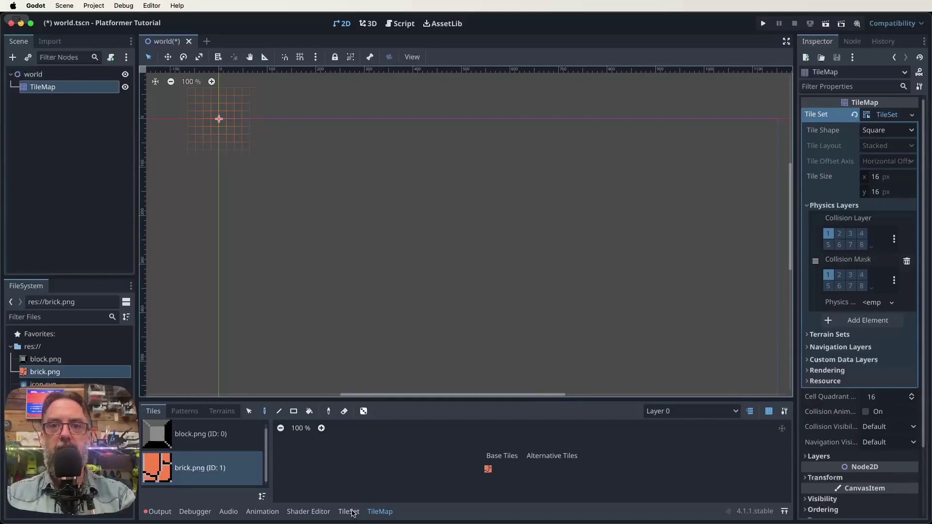
# Step: Select the brick tile at atlas 0, 0 in the TileSet editor, then enlarge and zoom the panel
pyautogui.click(345, 512)
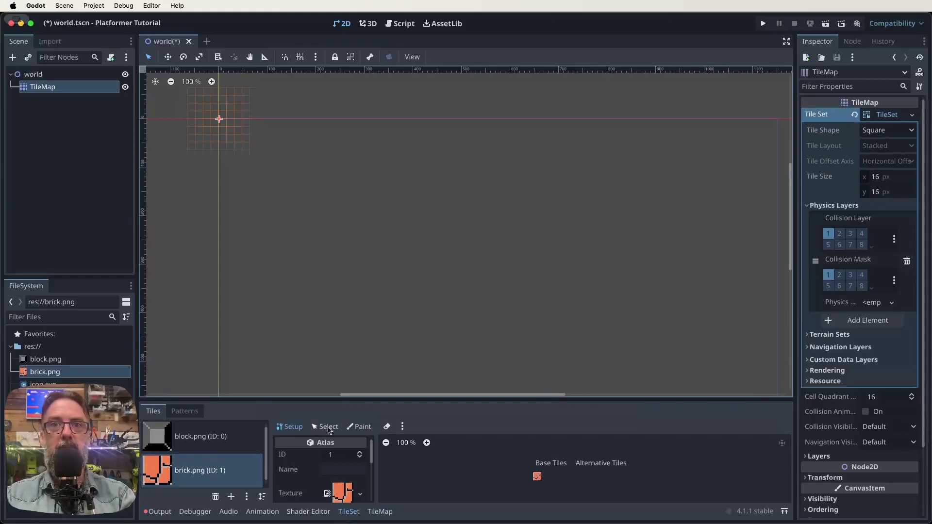
pyautogui.click(326, 427)
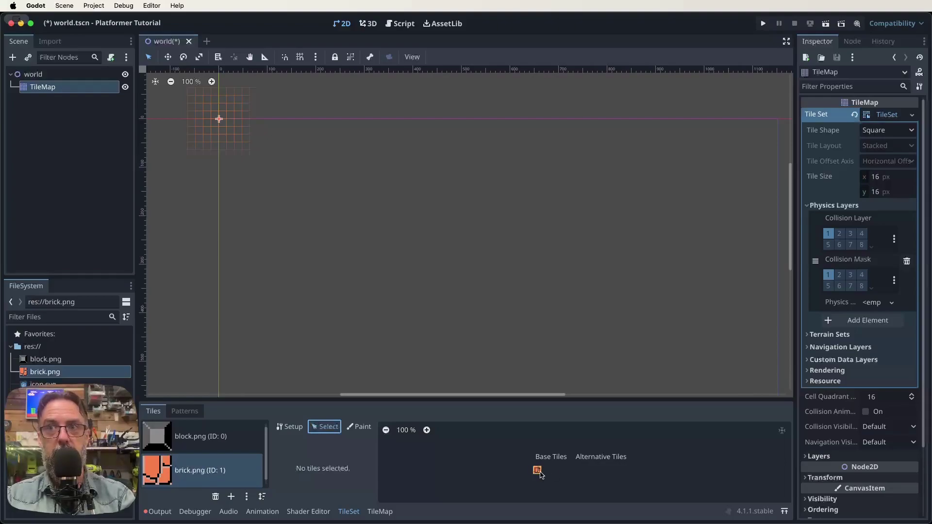
pyautogui.click(538, 471)
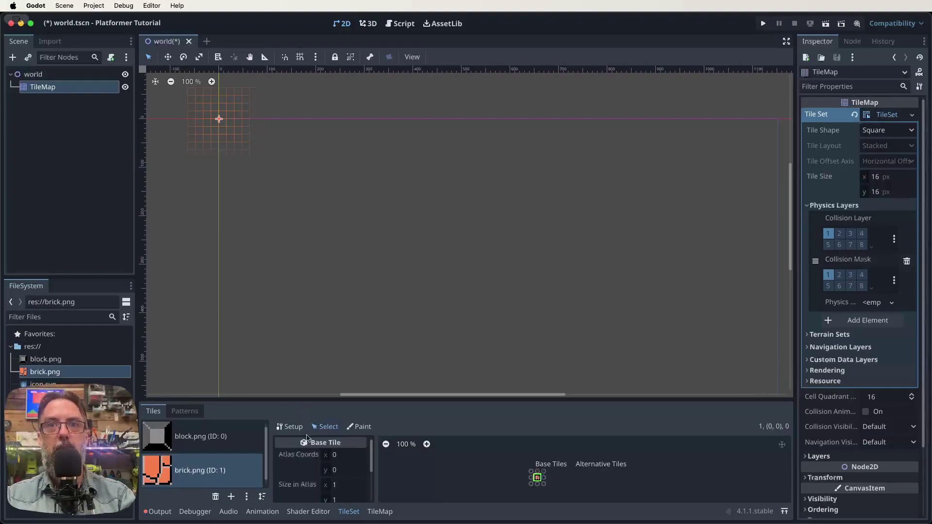
pyautogui.moveTo(422, 401); pyautogui.dragTo(433, 202)
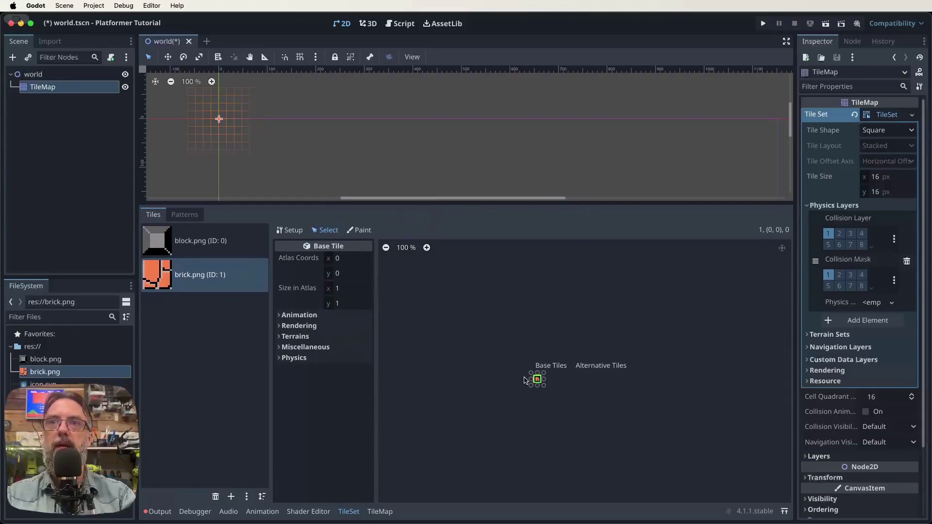
pyautogui.scroll(10, 433, 276)
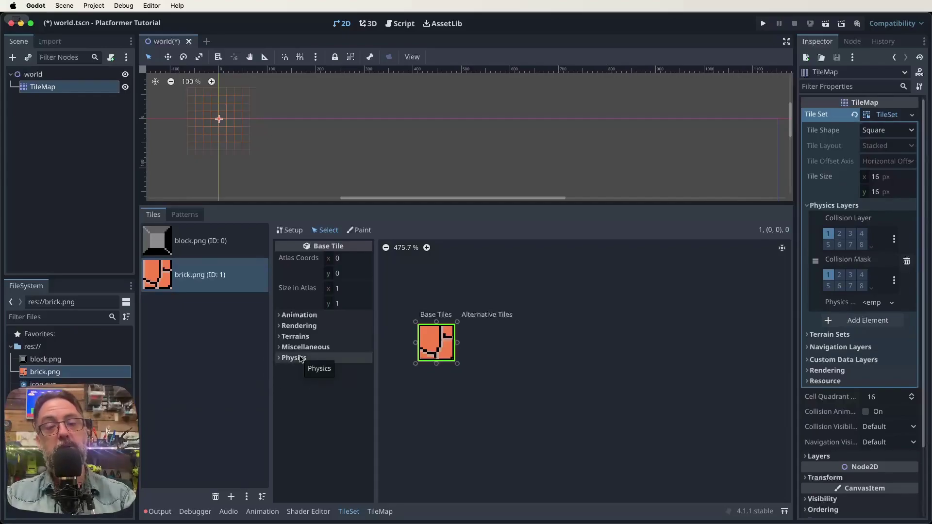
# Step: Draw a square collision polygon covering the whole brick tile on Physics Layer 0
pyautogui.click(295, 359)
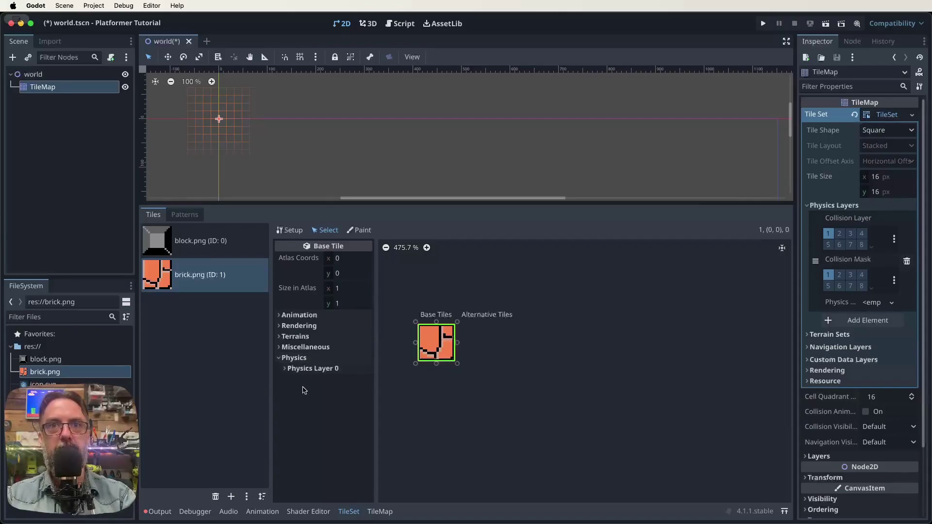
pyautogui.click(305, 370)
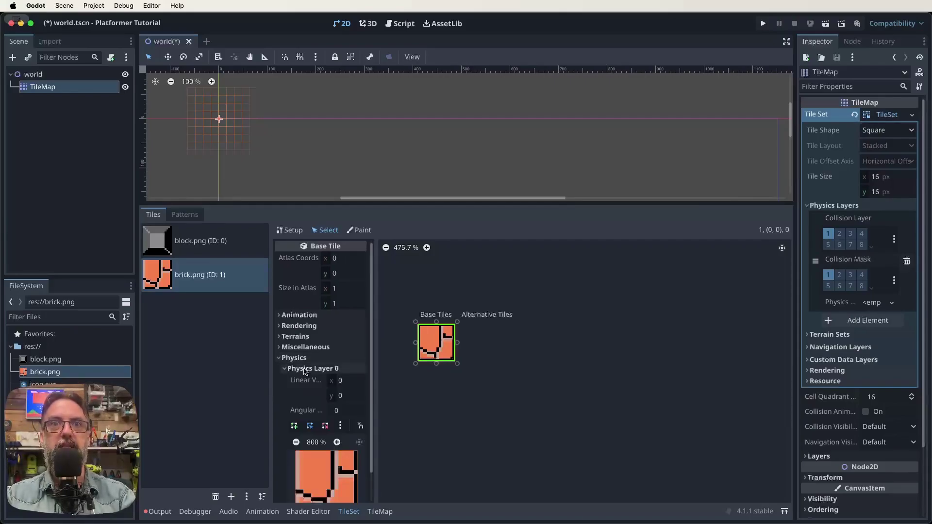
pyautogui.scroll(-2, 306, 374)
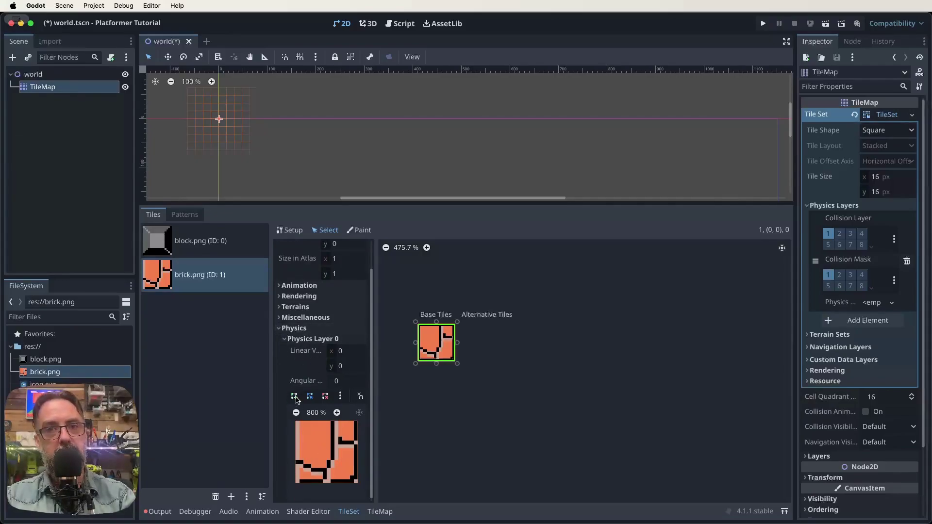
pyautogui.click(295, 397)
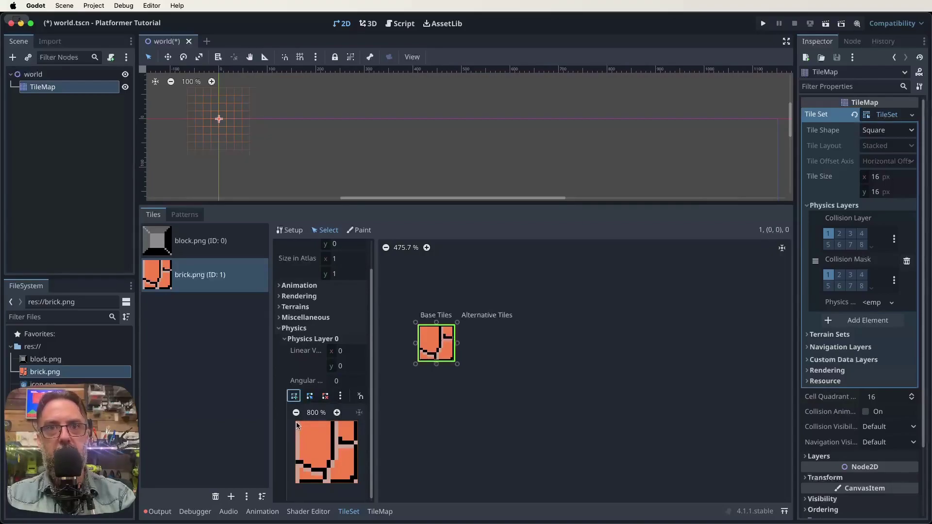
pyautogui.click(295, 422)
pyautogui.click(358, 421)
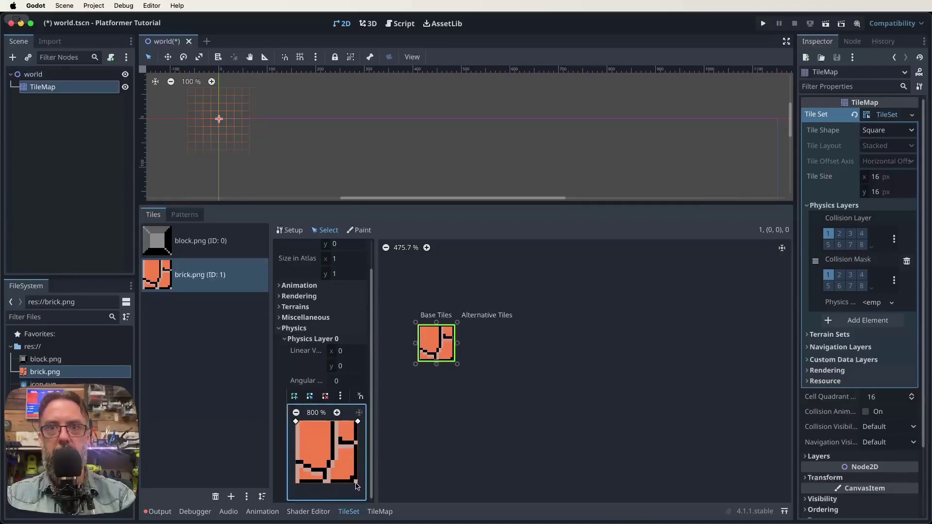
pyautogui.click(357, 484)
pyautogui.click(295, 483)
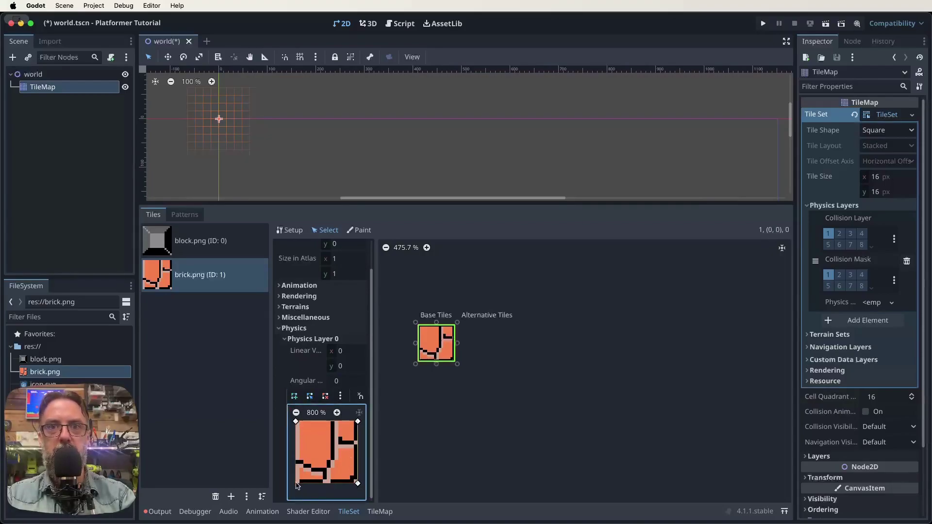
pyautogui.click(296, 422)
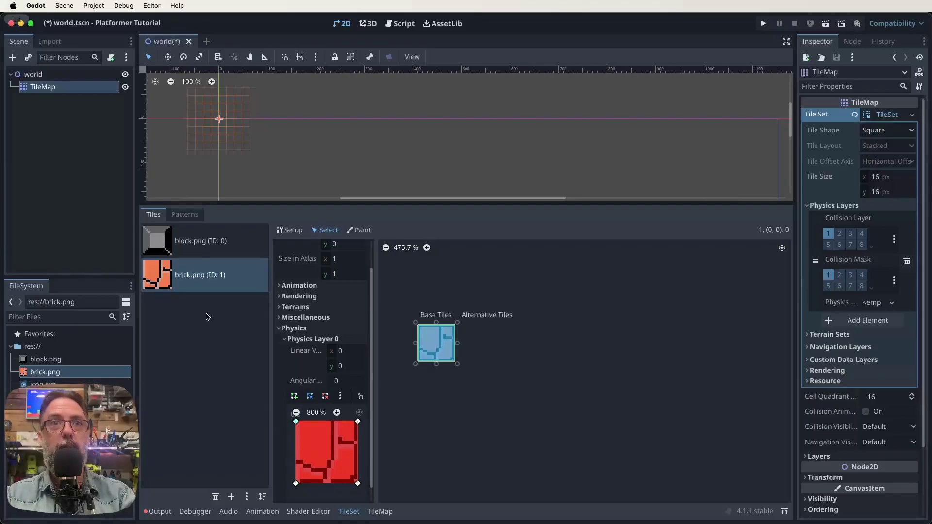
# Step: Select the block.png tile and give it a full-tile square collision polygon
pyautogui.click(212, 241)
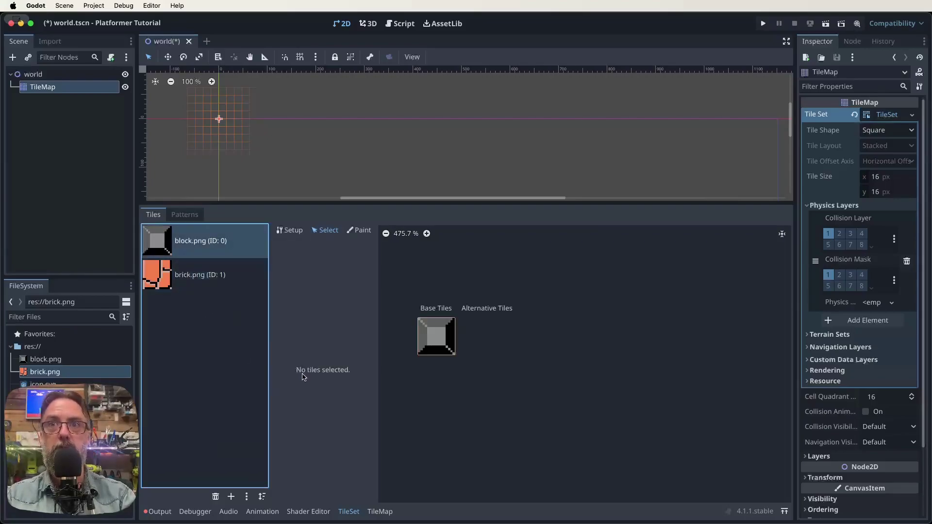
pyautogui.click(436, 340)
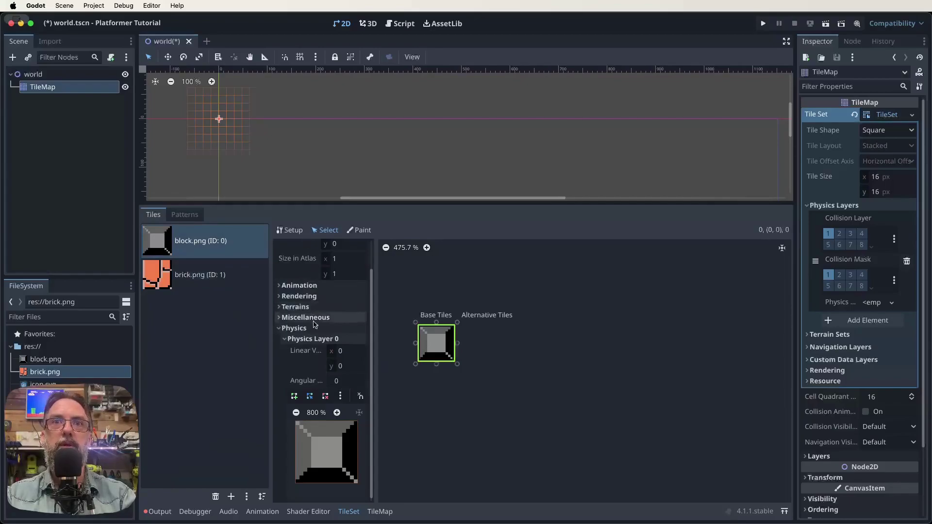
pyautogui.click(294, 396)
pyautogui.click(296, 421)
pyautogui.click(358, 422)
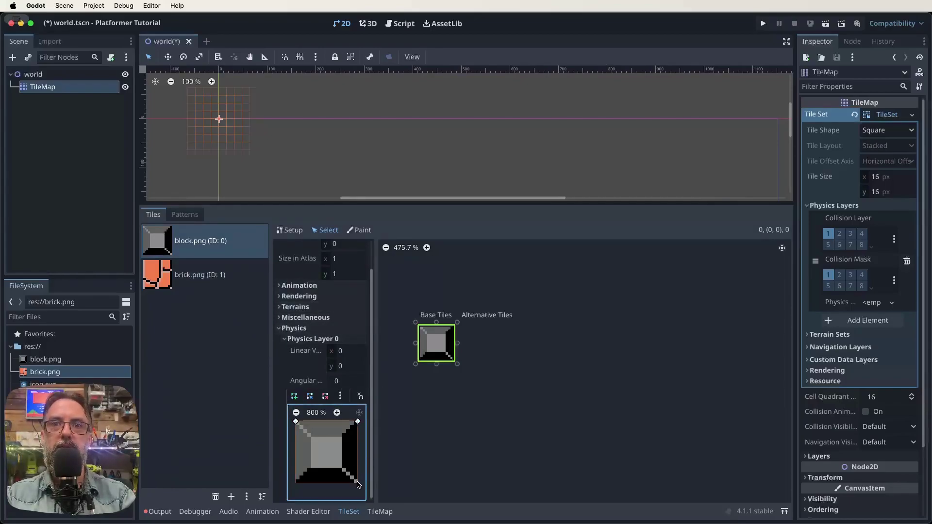
pyautogui.click(358, 484)
pyautogui.click(296, 483)
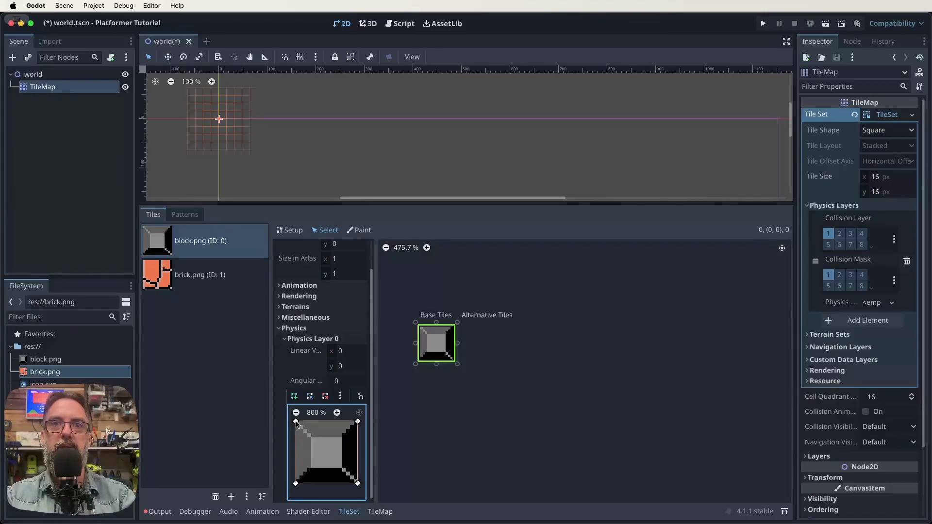
pyautogui.click(295, 422)
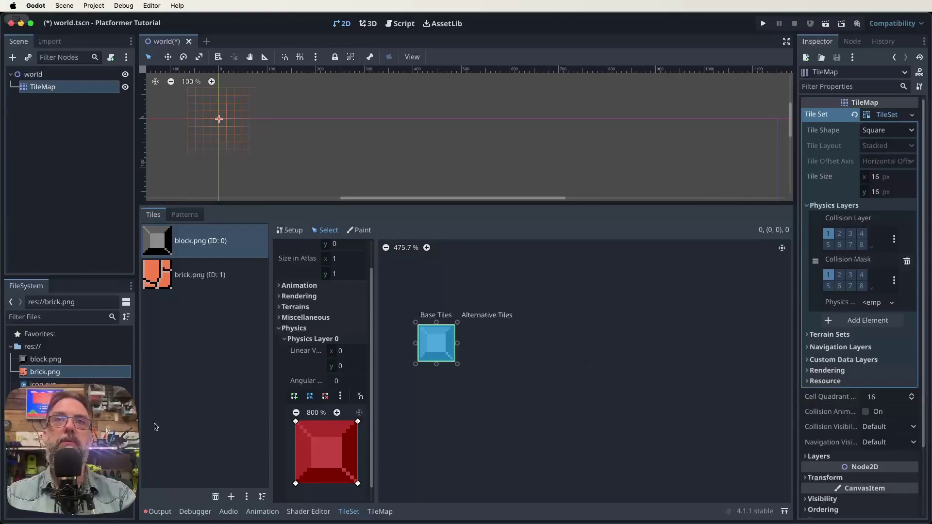
pyautogui.moveTo(459, 209); pyautogui.dragTo(469, 404)
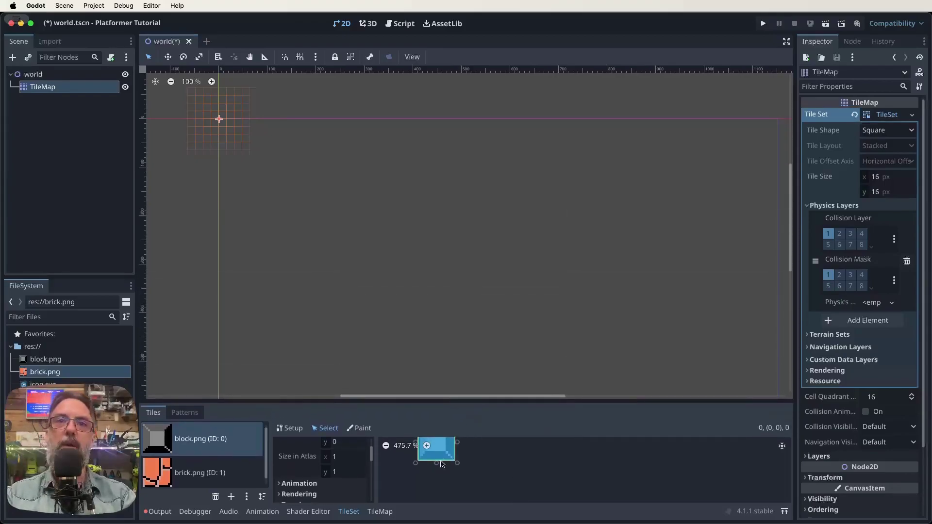
pyautogui.click(381, 511)
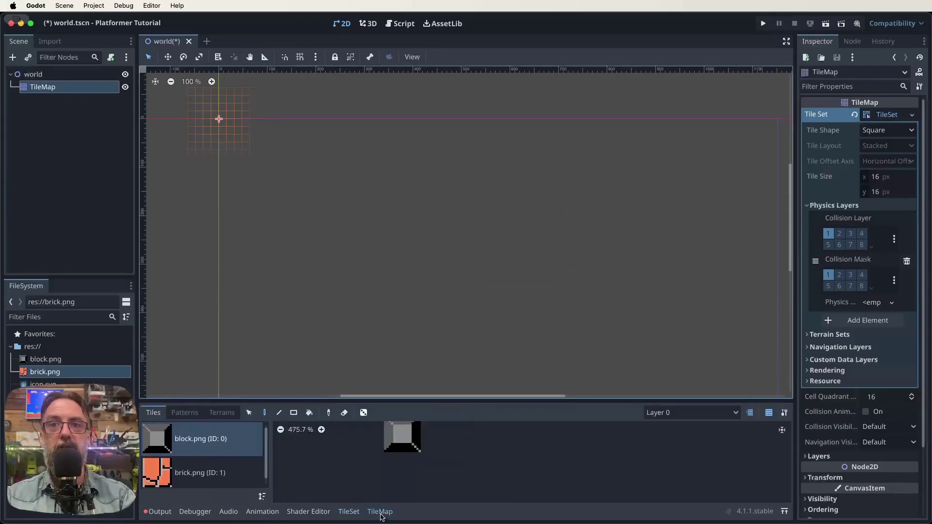
pyautogui.click(405, 450)
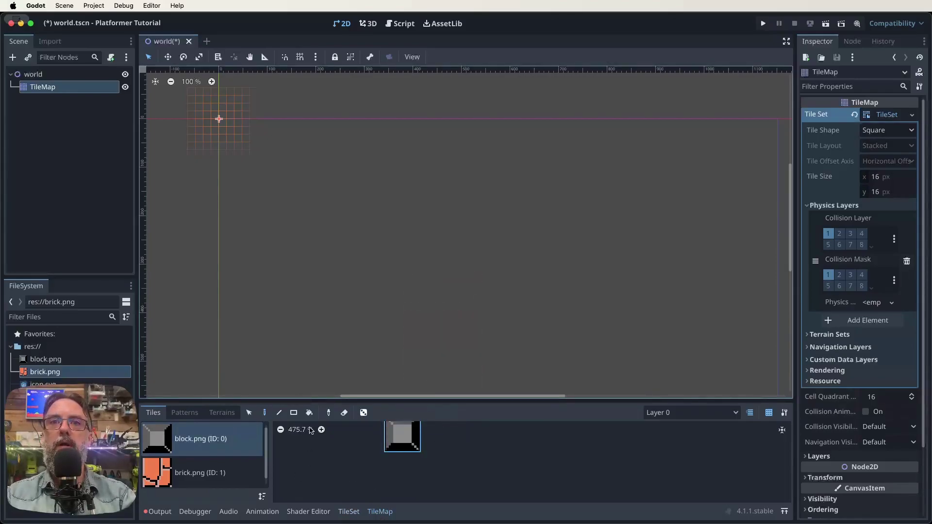
pyautogui.click(280, 430)
pyautogui.click(280, 430)
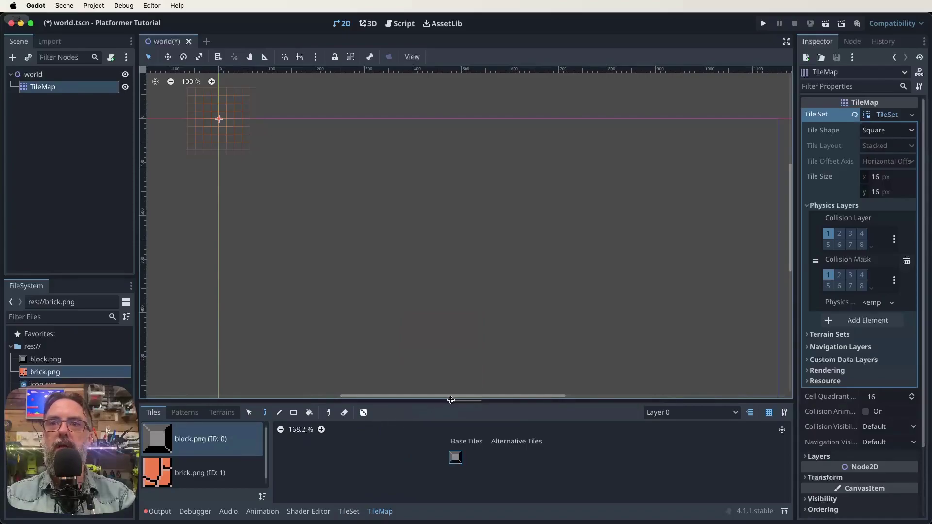
pyautogui.scroll(-3, 428, 291)
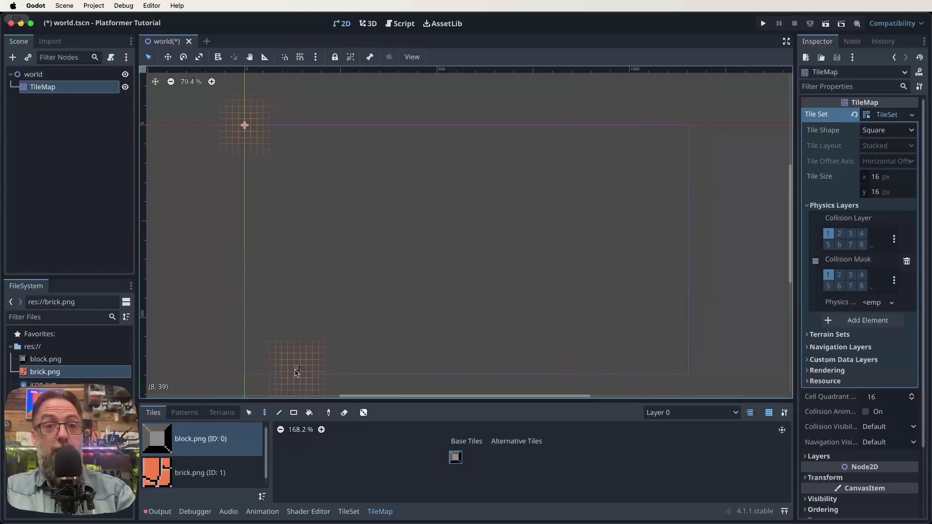
# Step: Pick the brick.png tile and draw a brick row from (0, 39) to (71, 39)
pyautogui.click(161, 477)
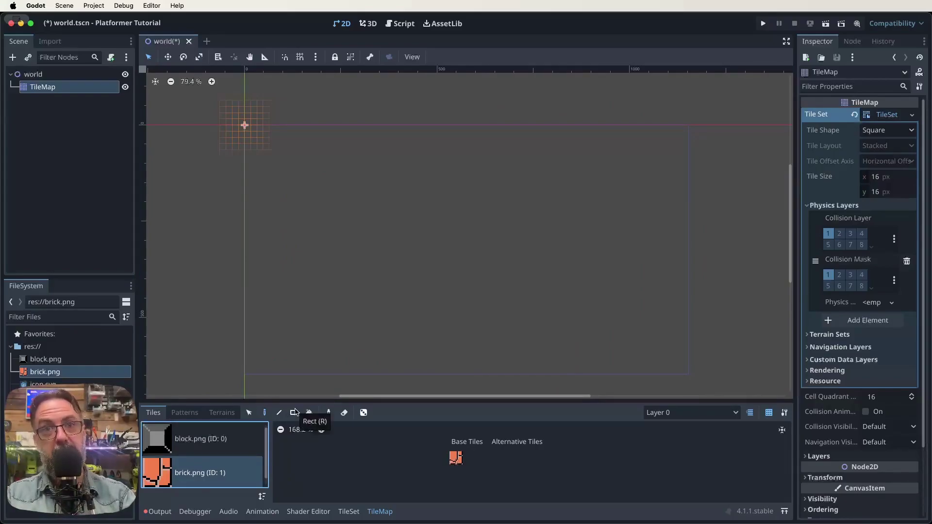
pyautogui.click(266, 414)
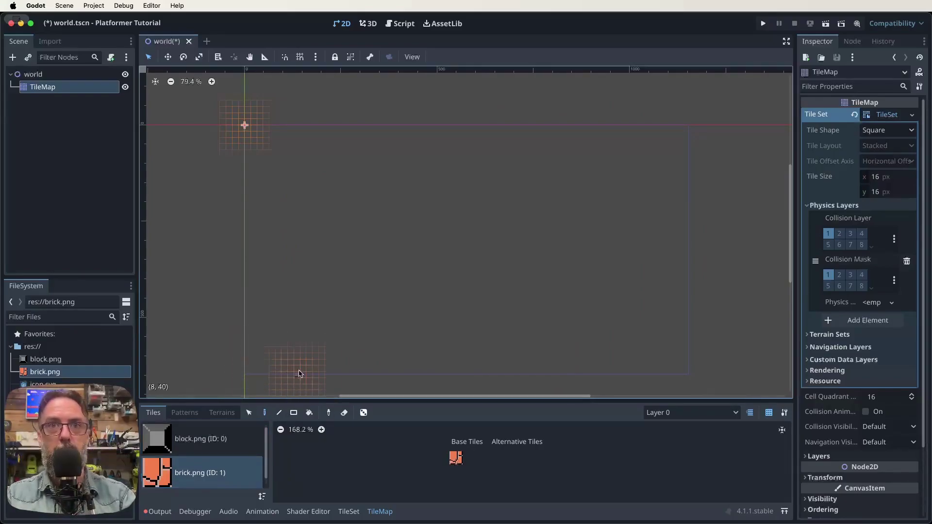
pyautogui.click(456, 459)
pyautogui.click(278, 413)
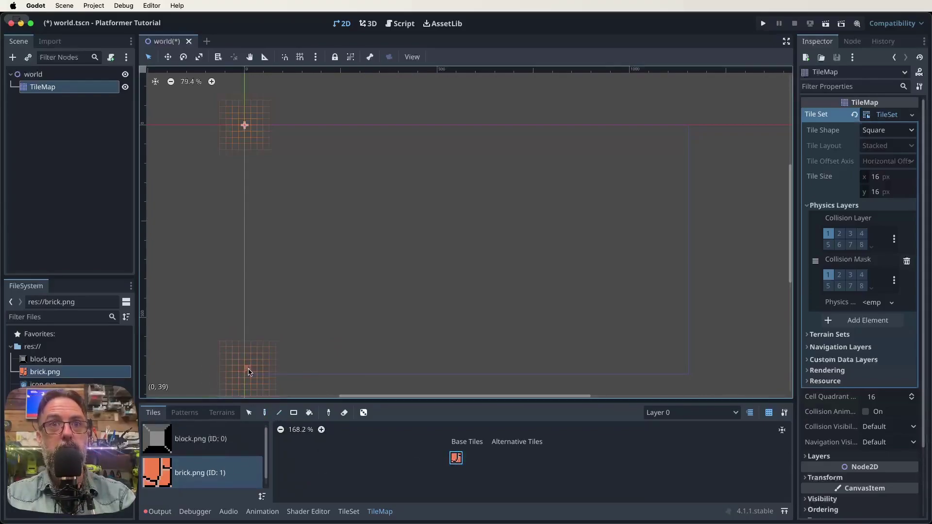
pyautogui.moveTo(248, 372); pyautogui.dragTo(687, 370)
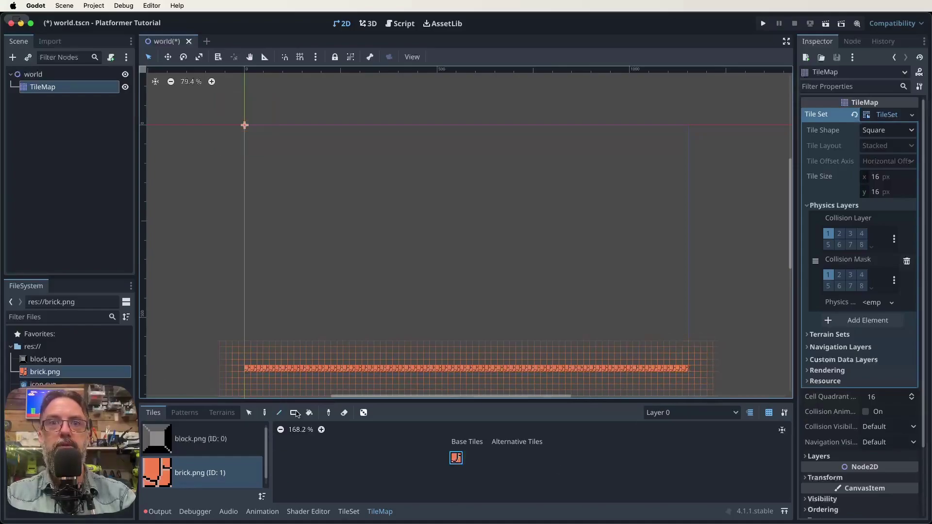
# Step: Fill out the brick floor to 72x3 tiles across rows 39–41
pyautogui.moveTo(245, 372)
pyautogui.mouseDown()
pyautogui.moveTo(301, 387)
pyautogui.moveTo(684, 385)
pyautogui.mouseUp()
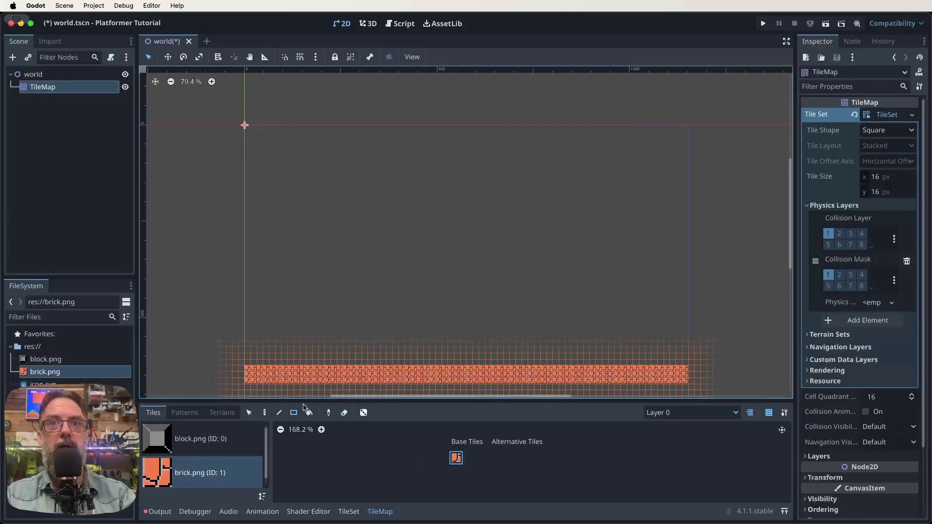
pyautogui.click(310, 412)
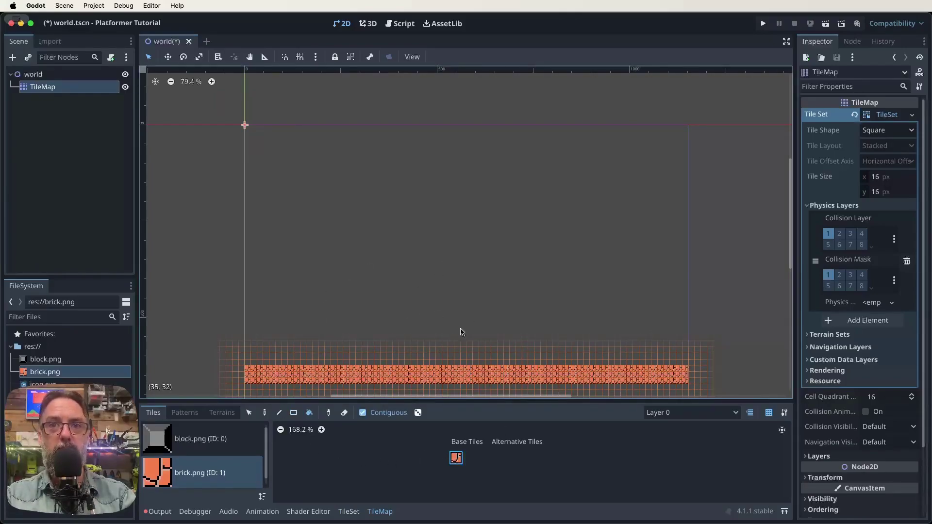
pyautogui.click(266, 414)
pyautogui.click(294, 413)
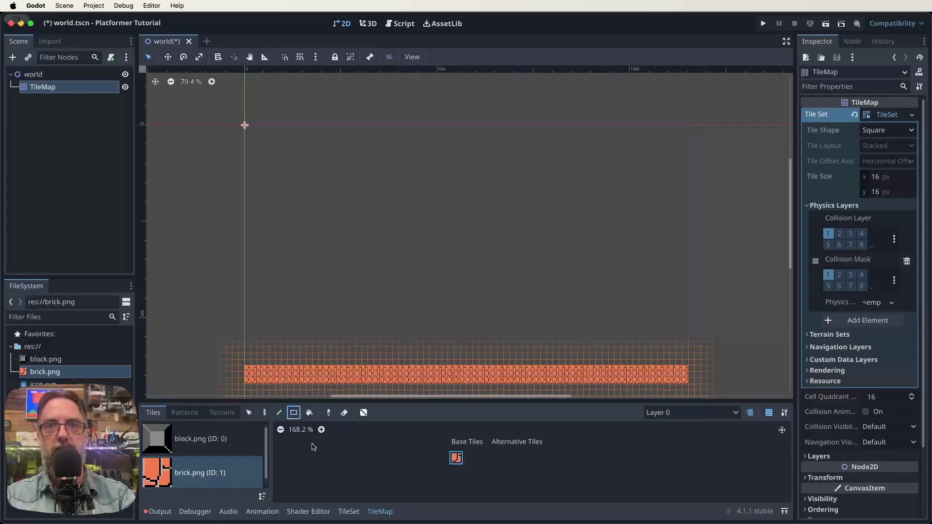
pyautogui.click(206, 443)
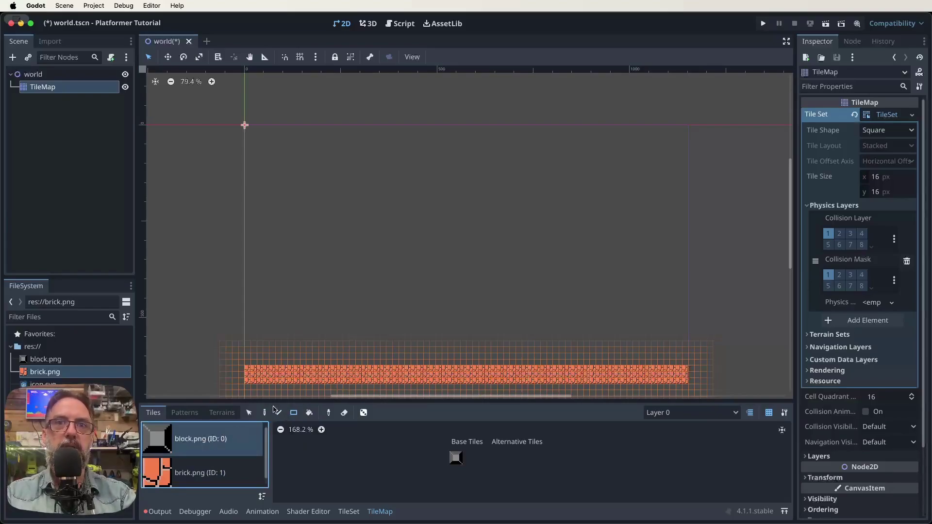
# Step: Undo a stray brick column and build block-tile walls at both floor ends, 13 tiles tall on the right
pyautogui.moveTo(255, 360)
pyautogui.mouseDown()
pyautogui.moveTo(246, 360)
pyautogui.moveTo(247, 290)
pyautogui.mouseUp()
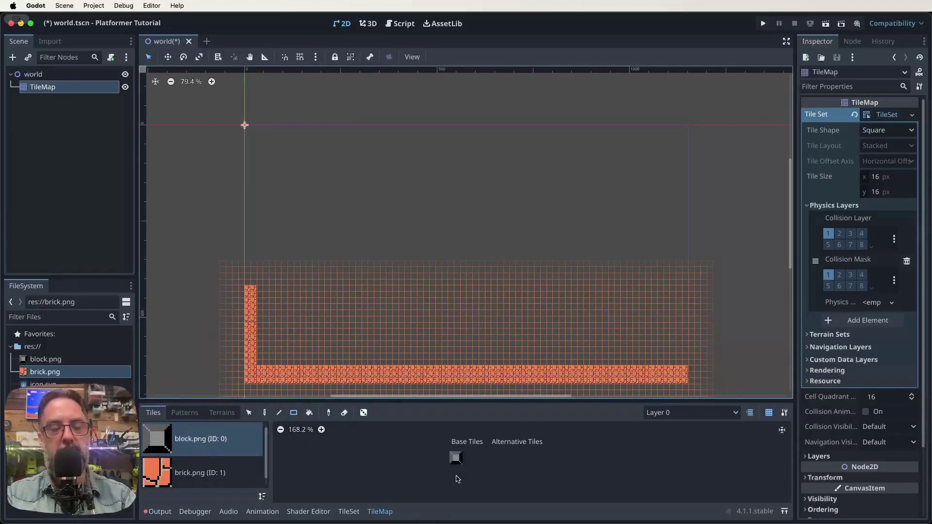
pyautogui.press('super+z')
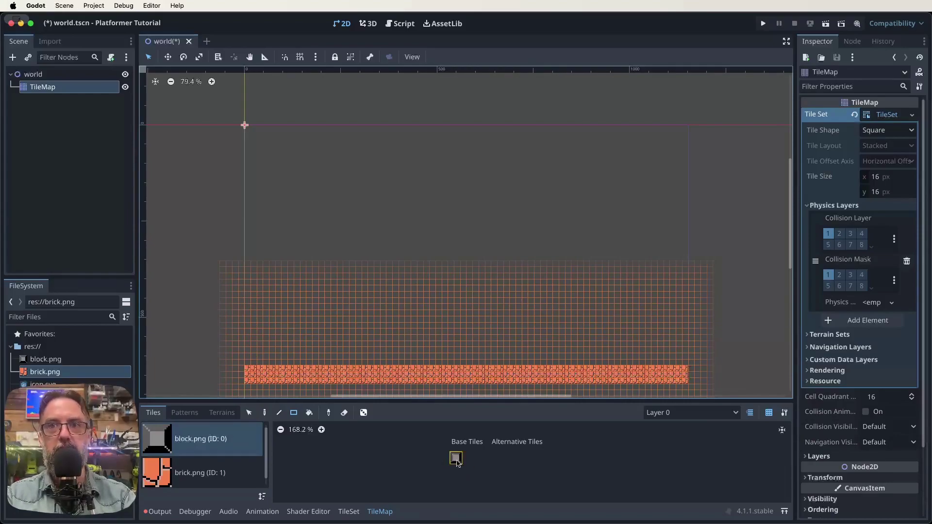
pyautogui.click(457, 461)
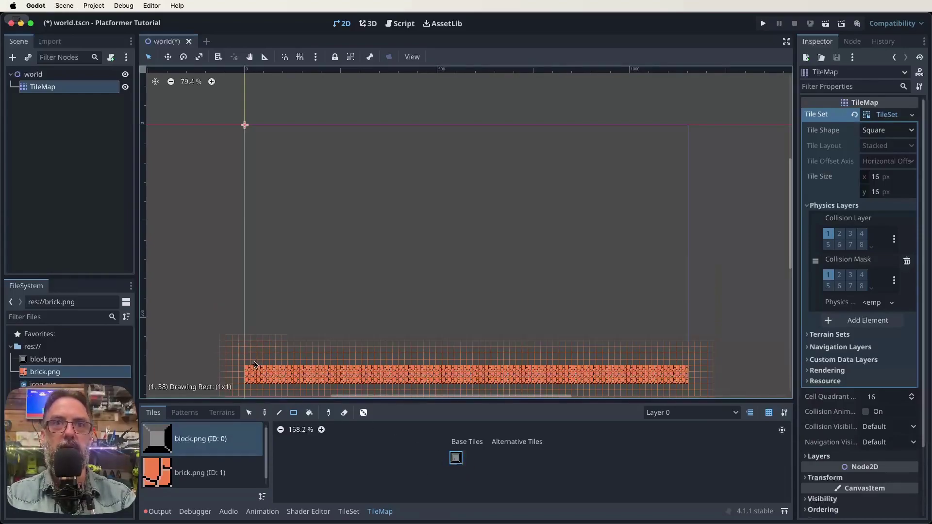
pyautogui.moveTo(253, 363); pyautogui.dragTo(250, 282)
pyautogui.moveTo(686, 363); pyautogui.dragTo(686, 276)
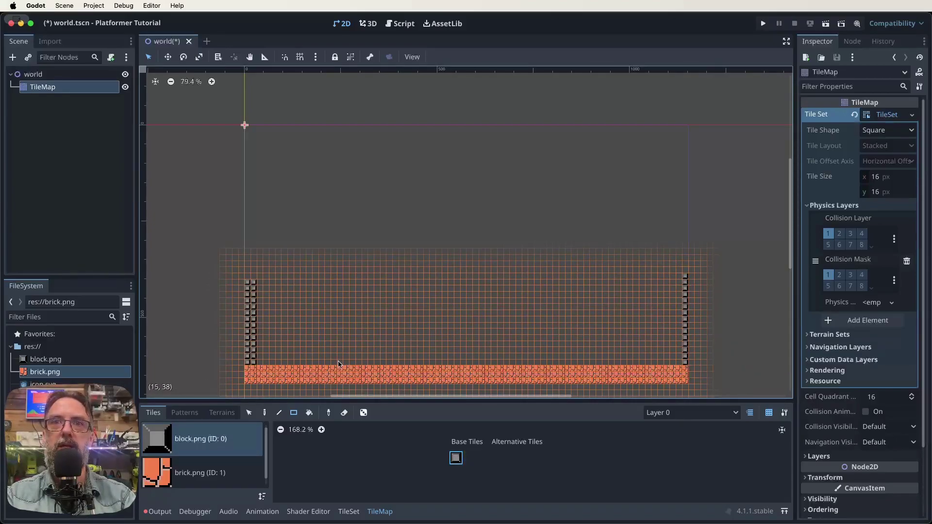
# Step: Add a 3x2 block obstacle, a tall one-tile-wide pillar and a short four-tile pillar
pyautogui.moveTo(339, 362); pyautogui.dragTo(408, 324)
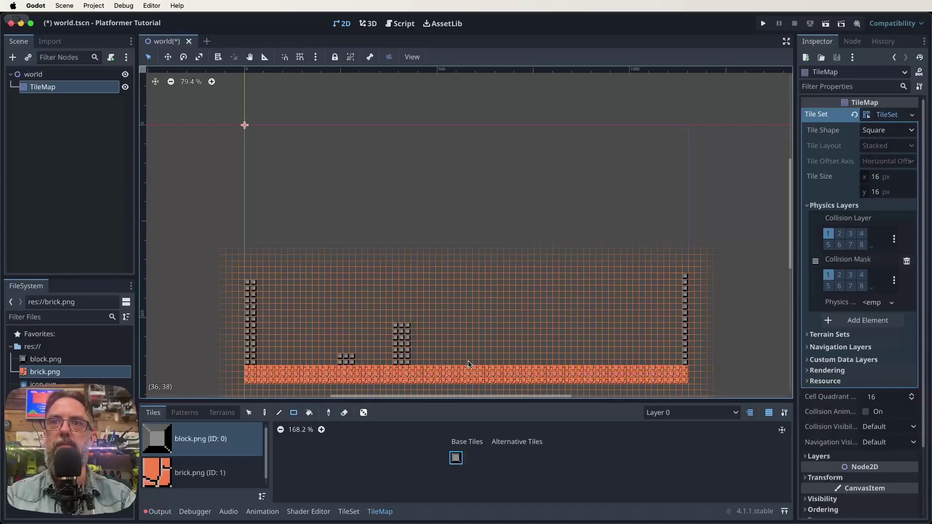
pyautogui.moveTo(469, 364); pyautogui.dragTo(469, 312)
pyautogui.moveTo(501, 364); pyautogui.dragTo(501, 348)
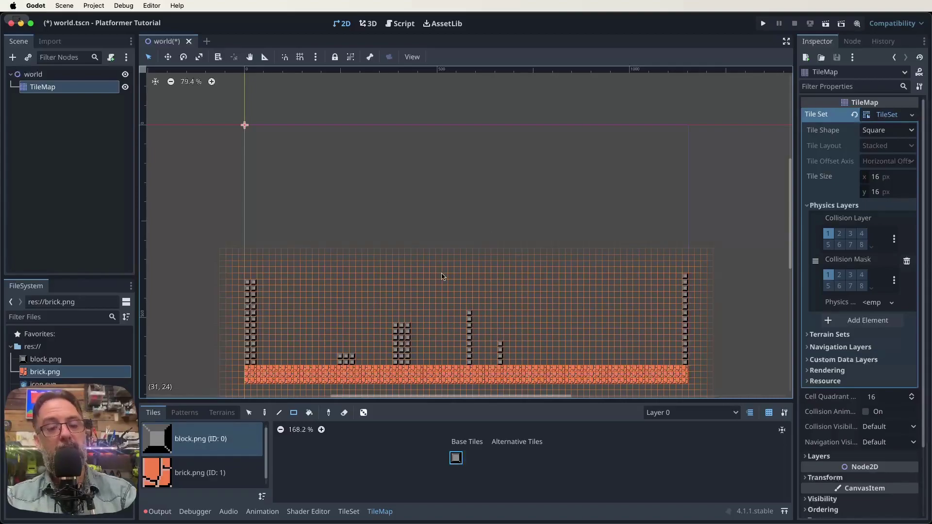
# Step: Save world.tscn and bring up the TileSet editing panel
pyautogui.press('super+s')
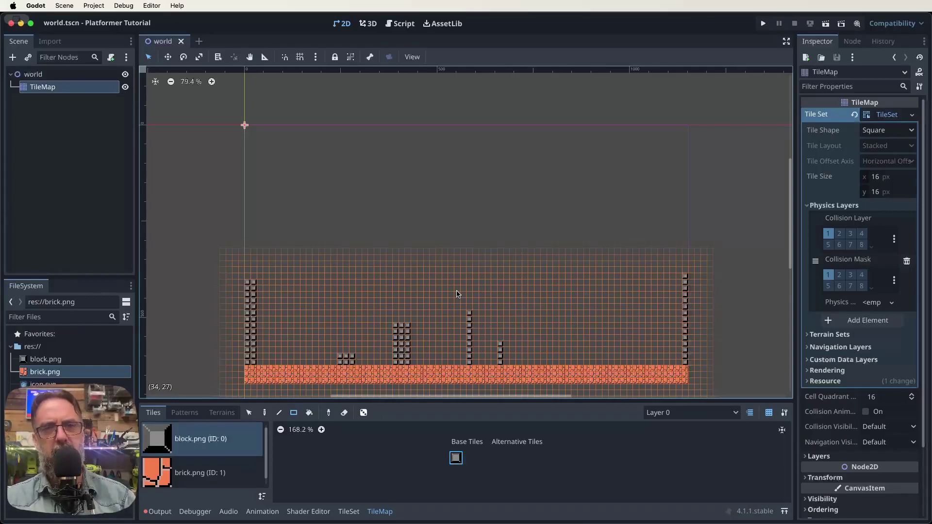
pyautogui.click(349, 511)
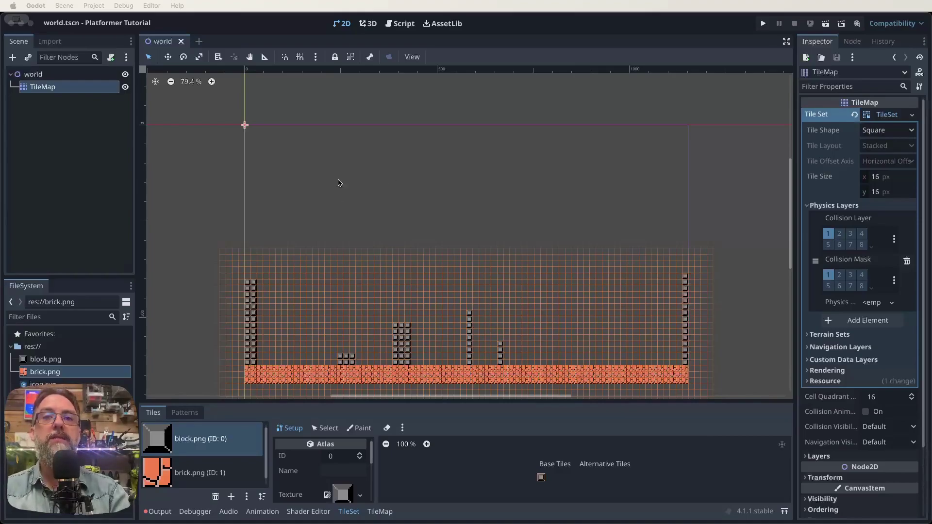
# Step: Set Rendering > Environment Default Clear Color in Project Settings to bright blue 6d91f7
pyautogui.click(344, 176)
pyautogui.click(94, 6)
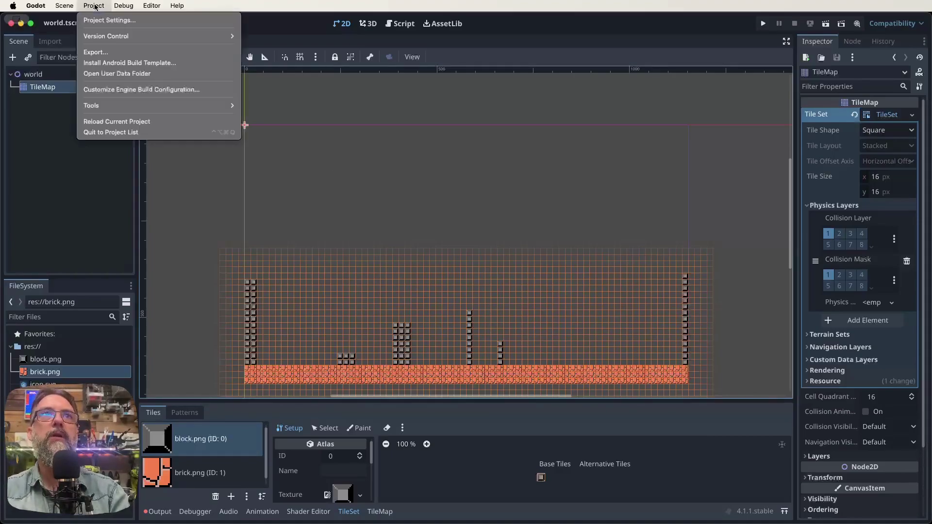
pyautogui.click(99, 20)
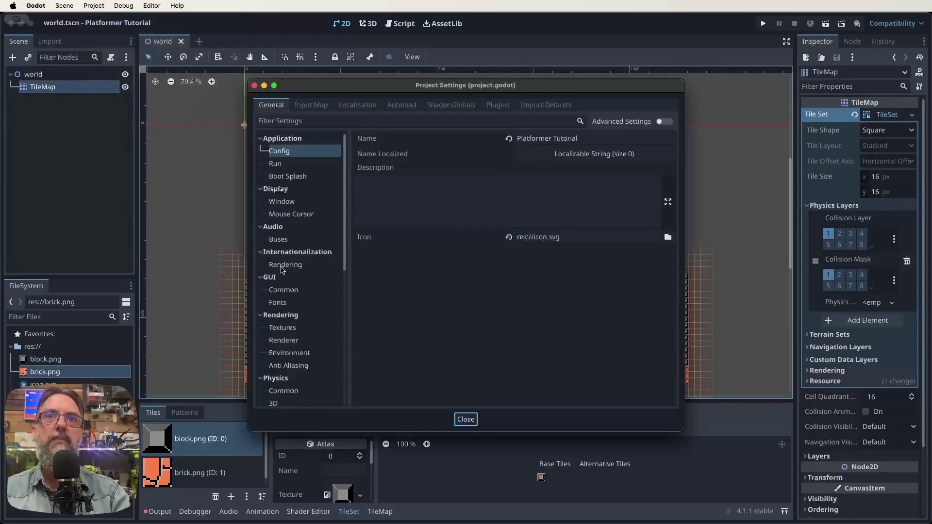
pyautogui.click(286, 353)
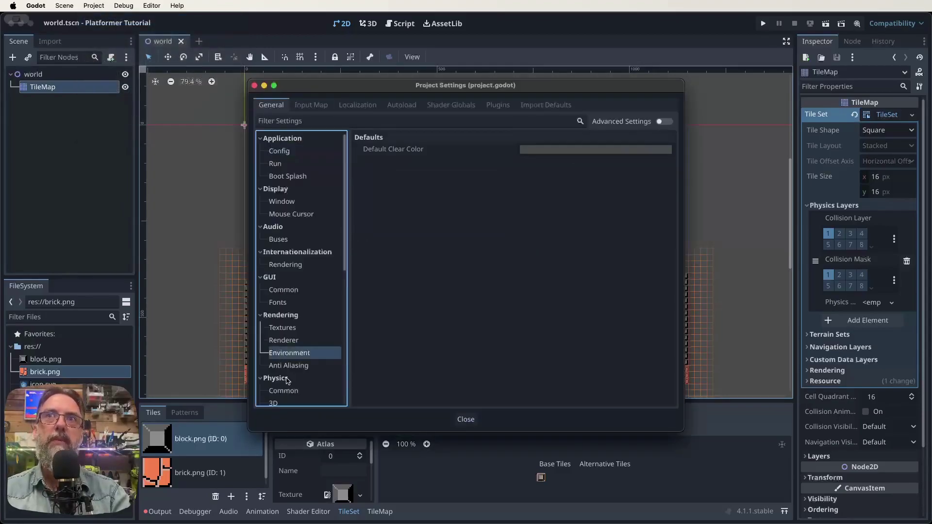
pyautogui.click(621, 150)
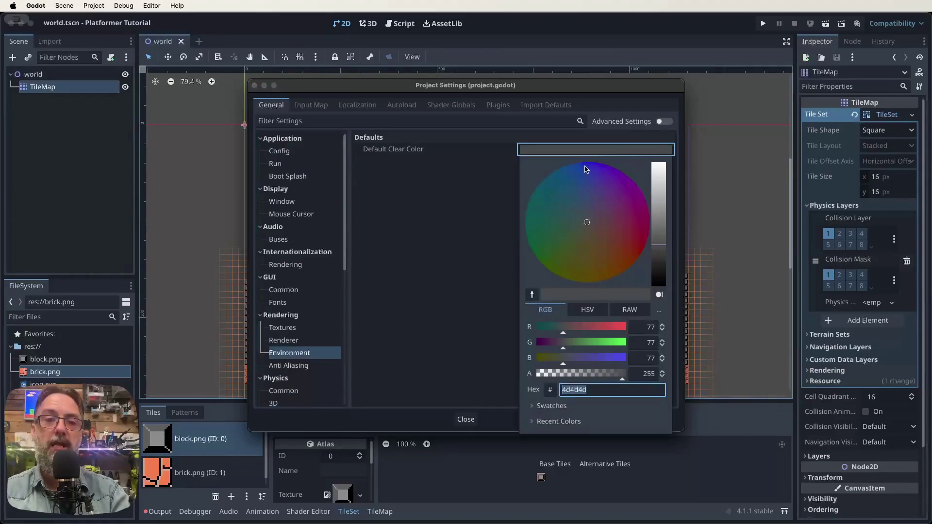
pyautogui.click(586, 168)
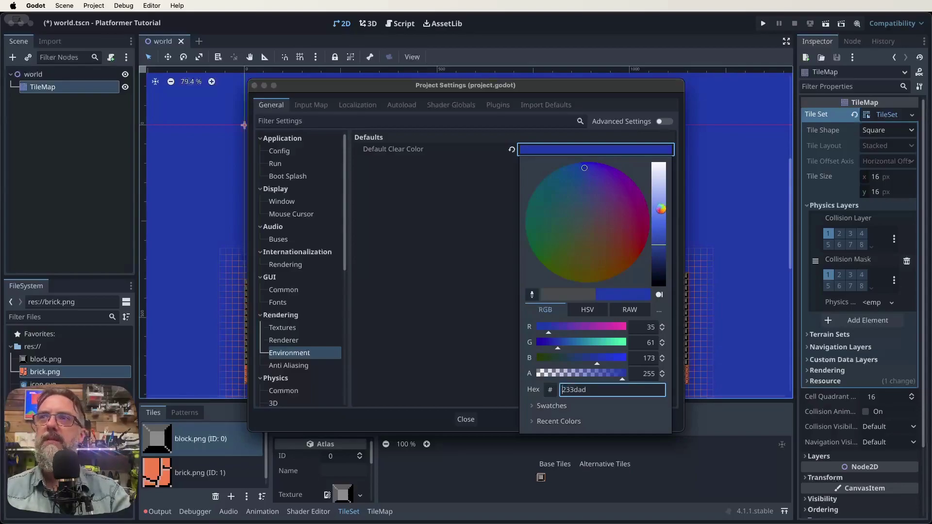
pyautogui.click(661, 209)
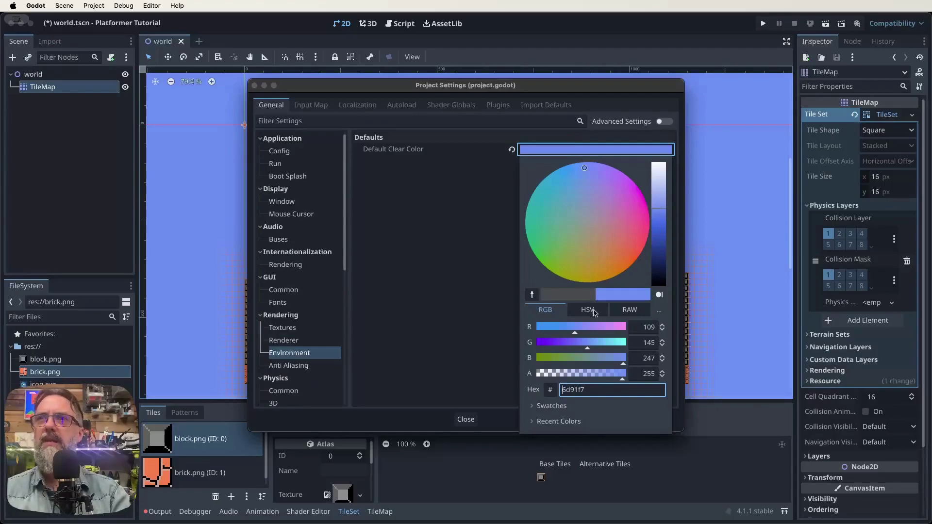